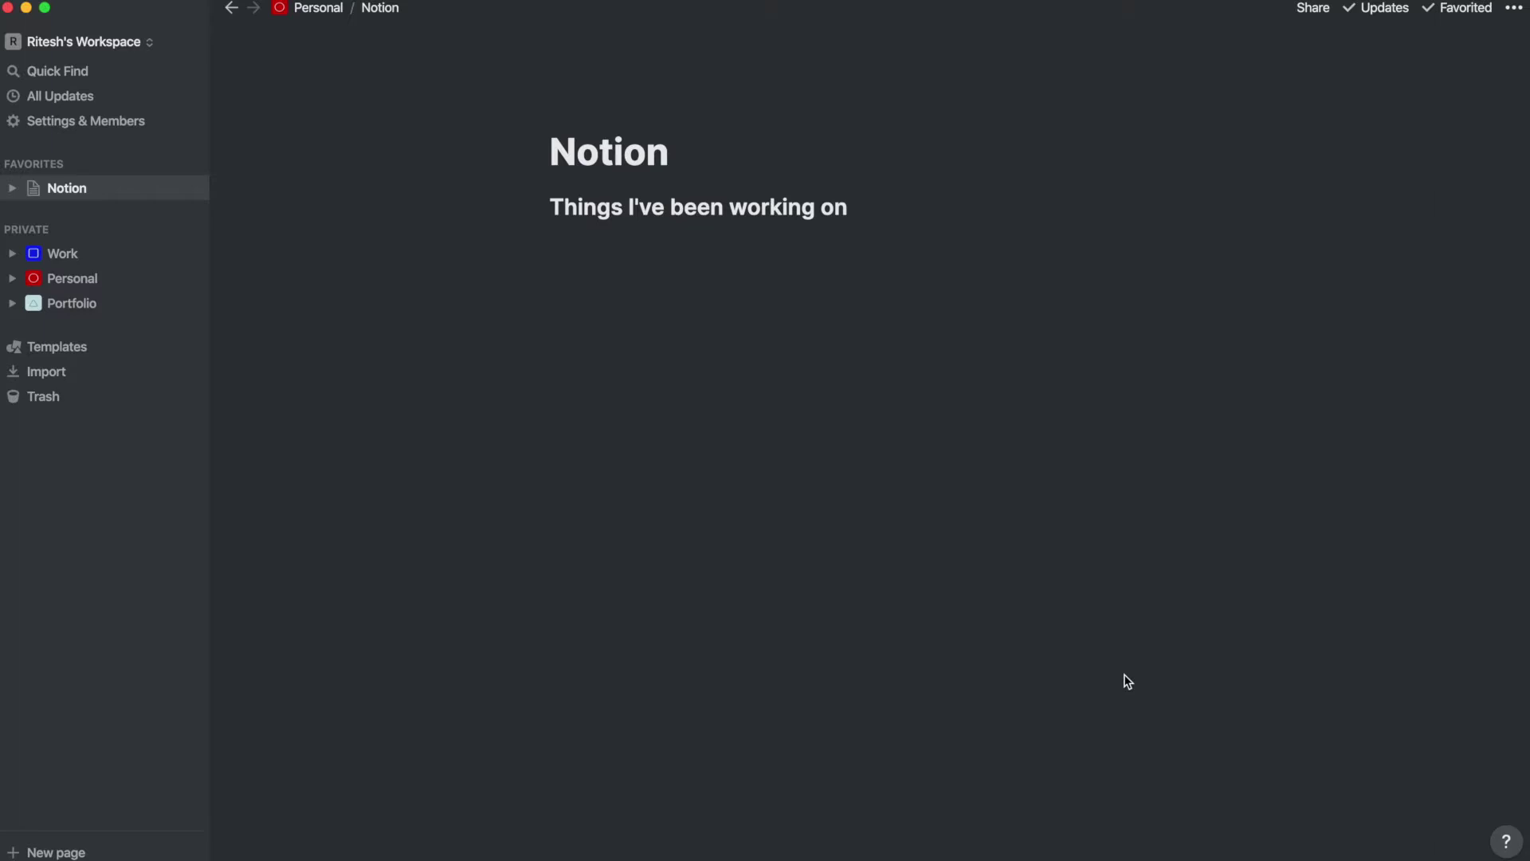
- Open the Work page from the sidebar's Private section to see its sub-pages and Quick Notes
click(64, 253)
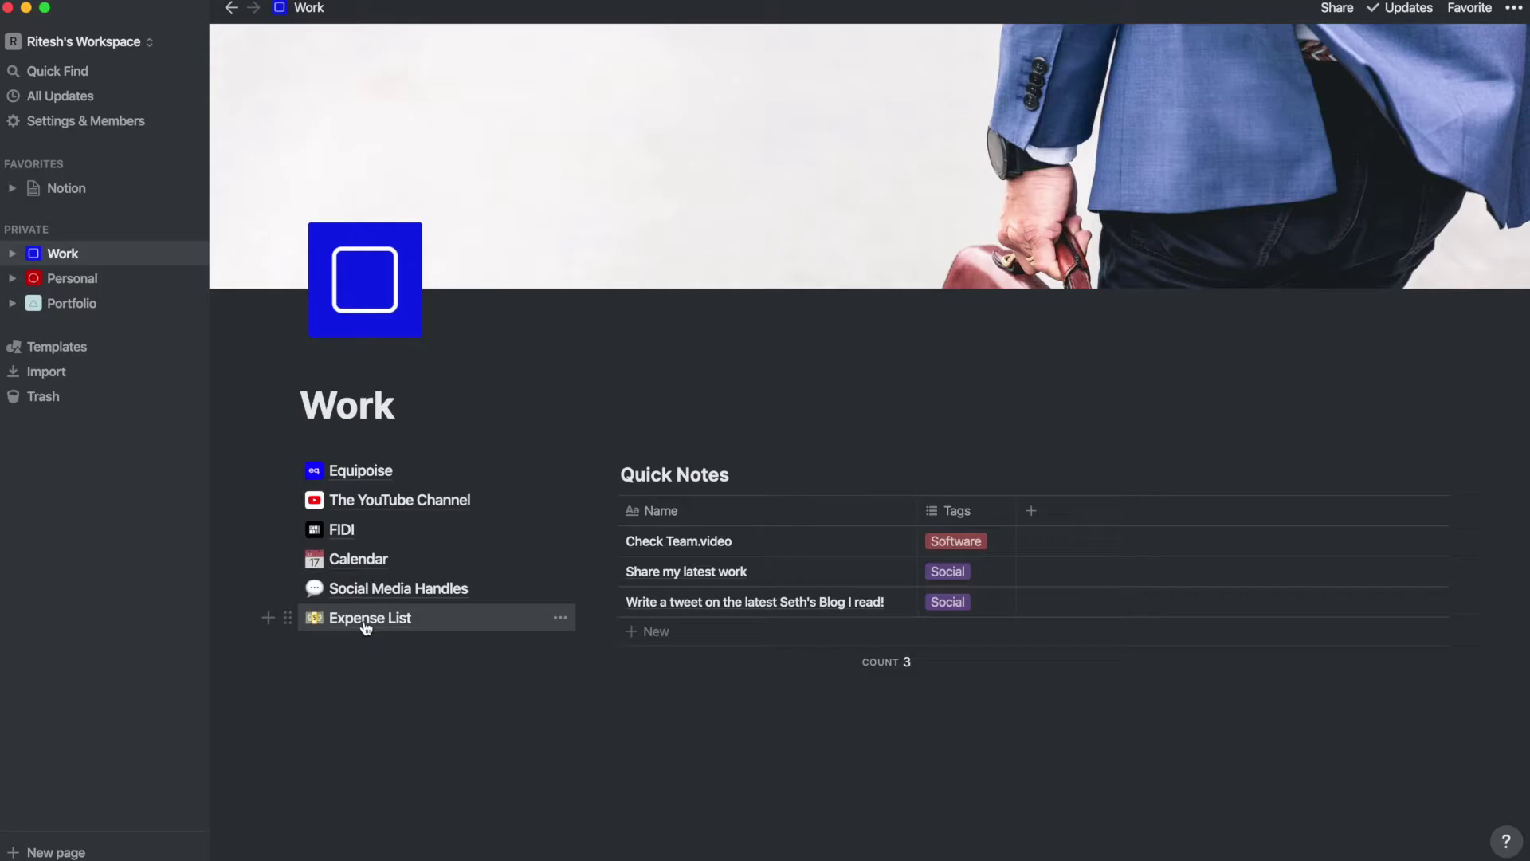
- Browse Equipoise's Projects table and preview the IIA CAD project, then close the preview
click(351, 475)
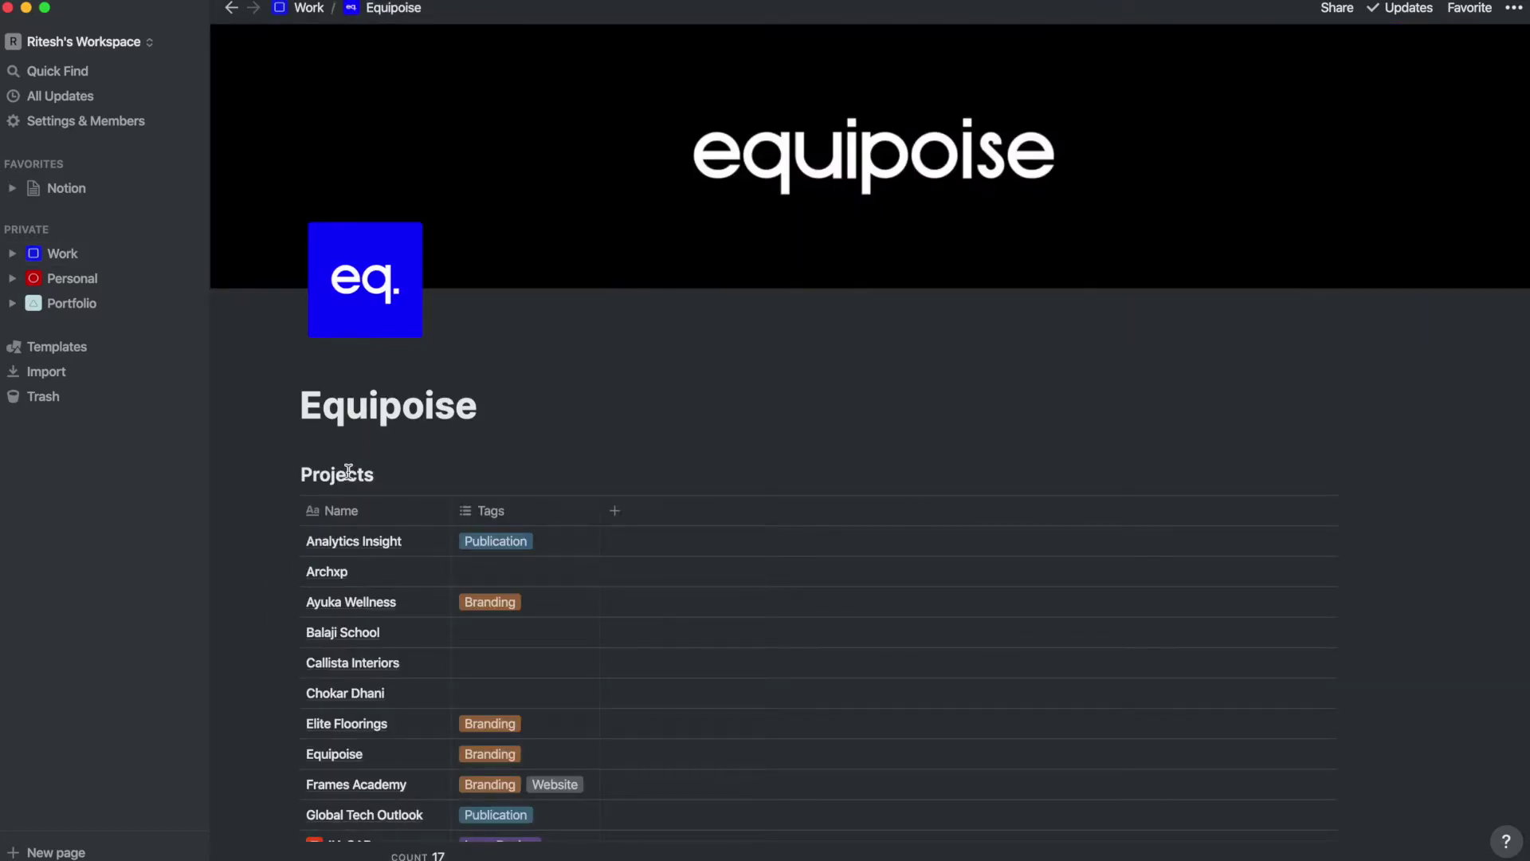
scroll(398, 471, down, 5)
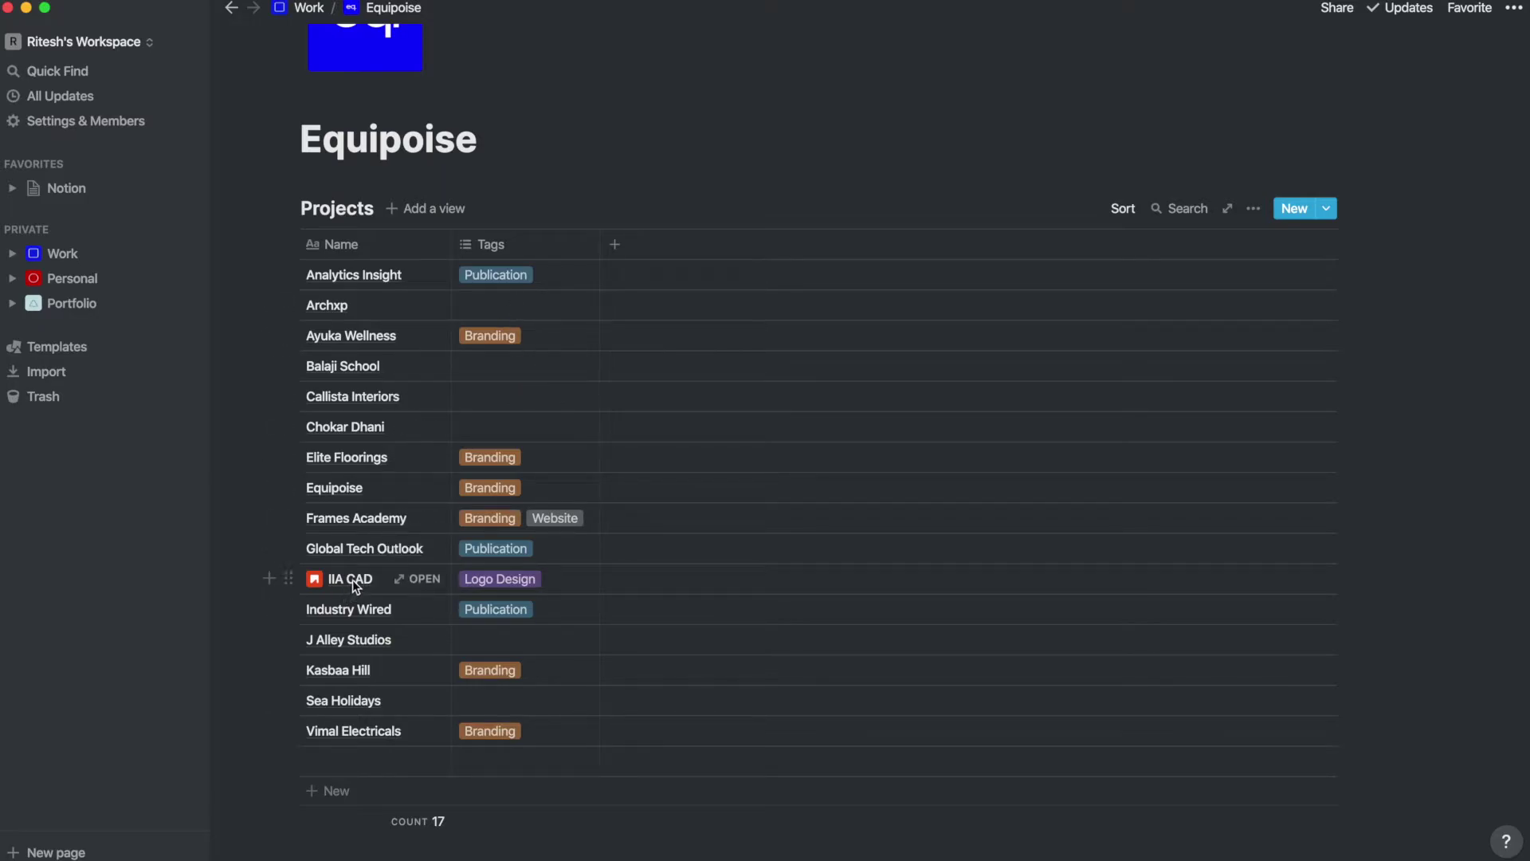
click(412, 581)
scroll(614, 615, down, 3)
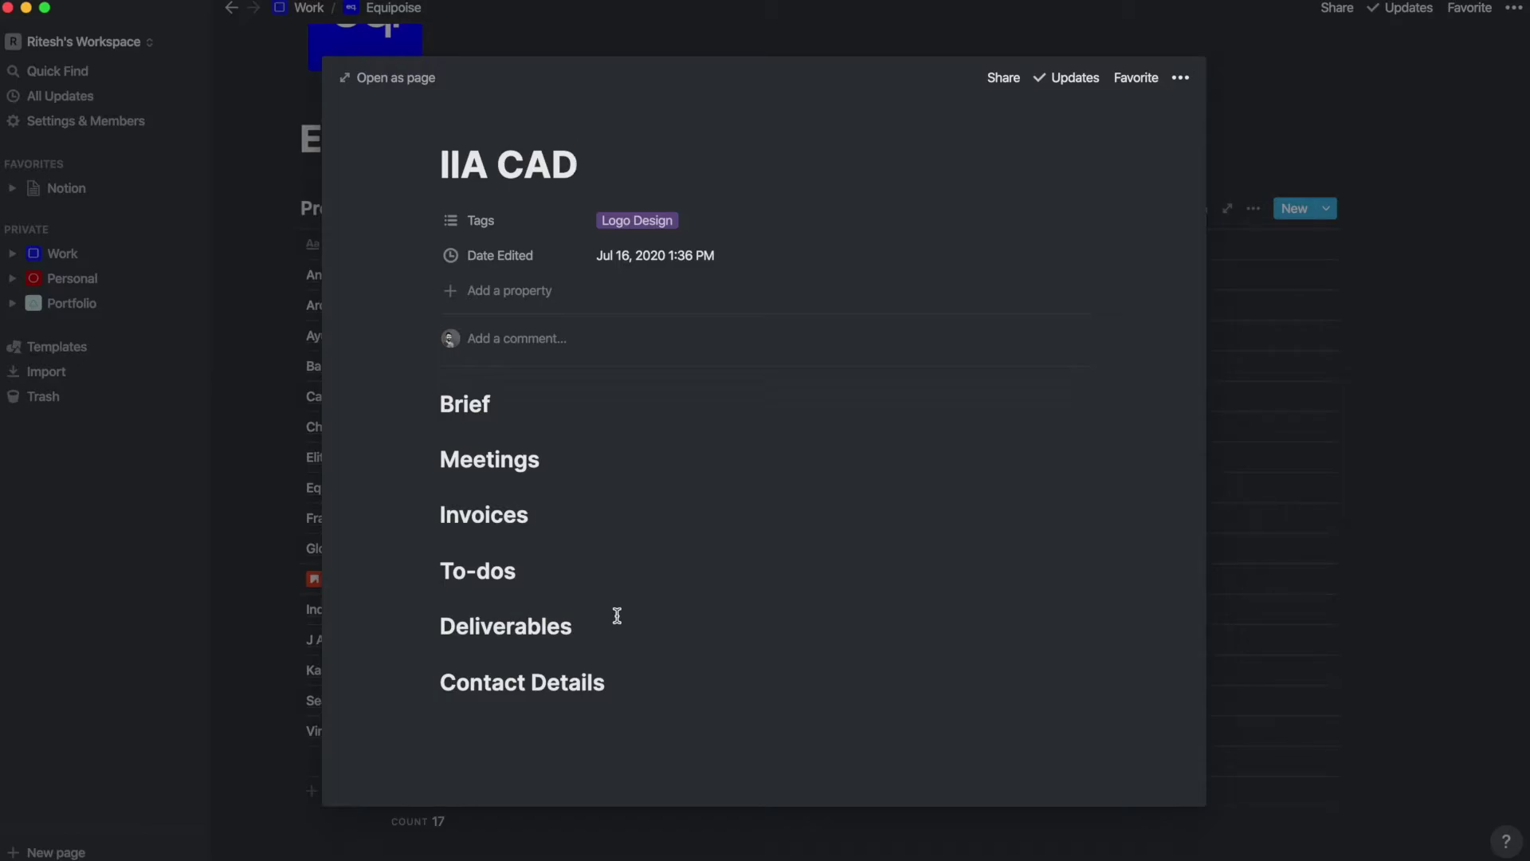
click(1434, 323)
- Browse the 'How to find your niche (as a Graphic Designer)' page from The YouTube Channel, then return to Work
click(309, 8)
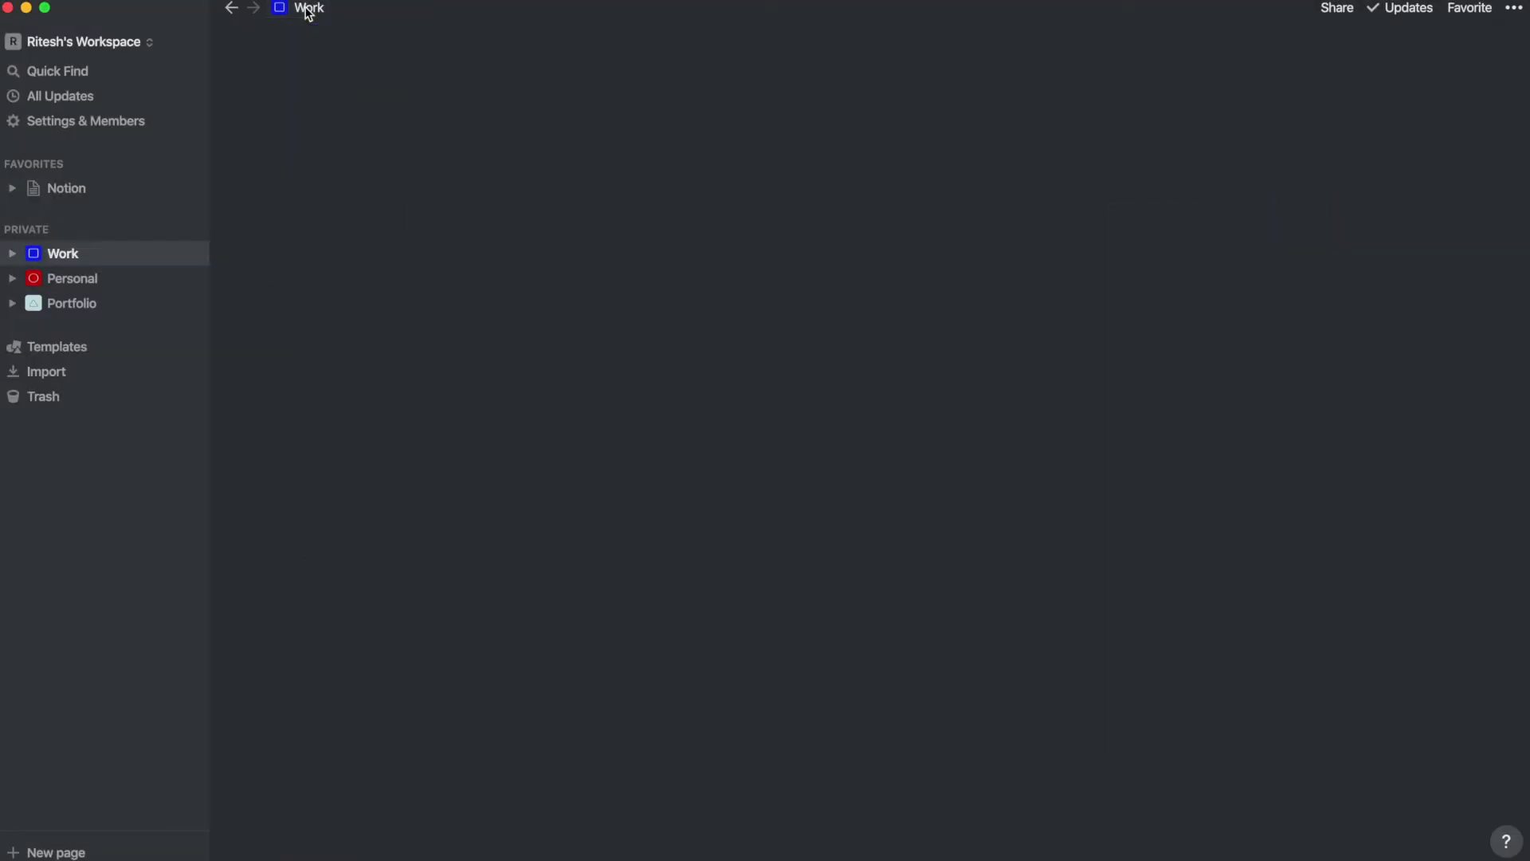
click(371, 502)
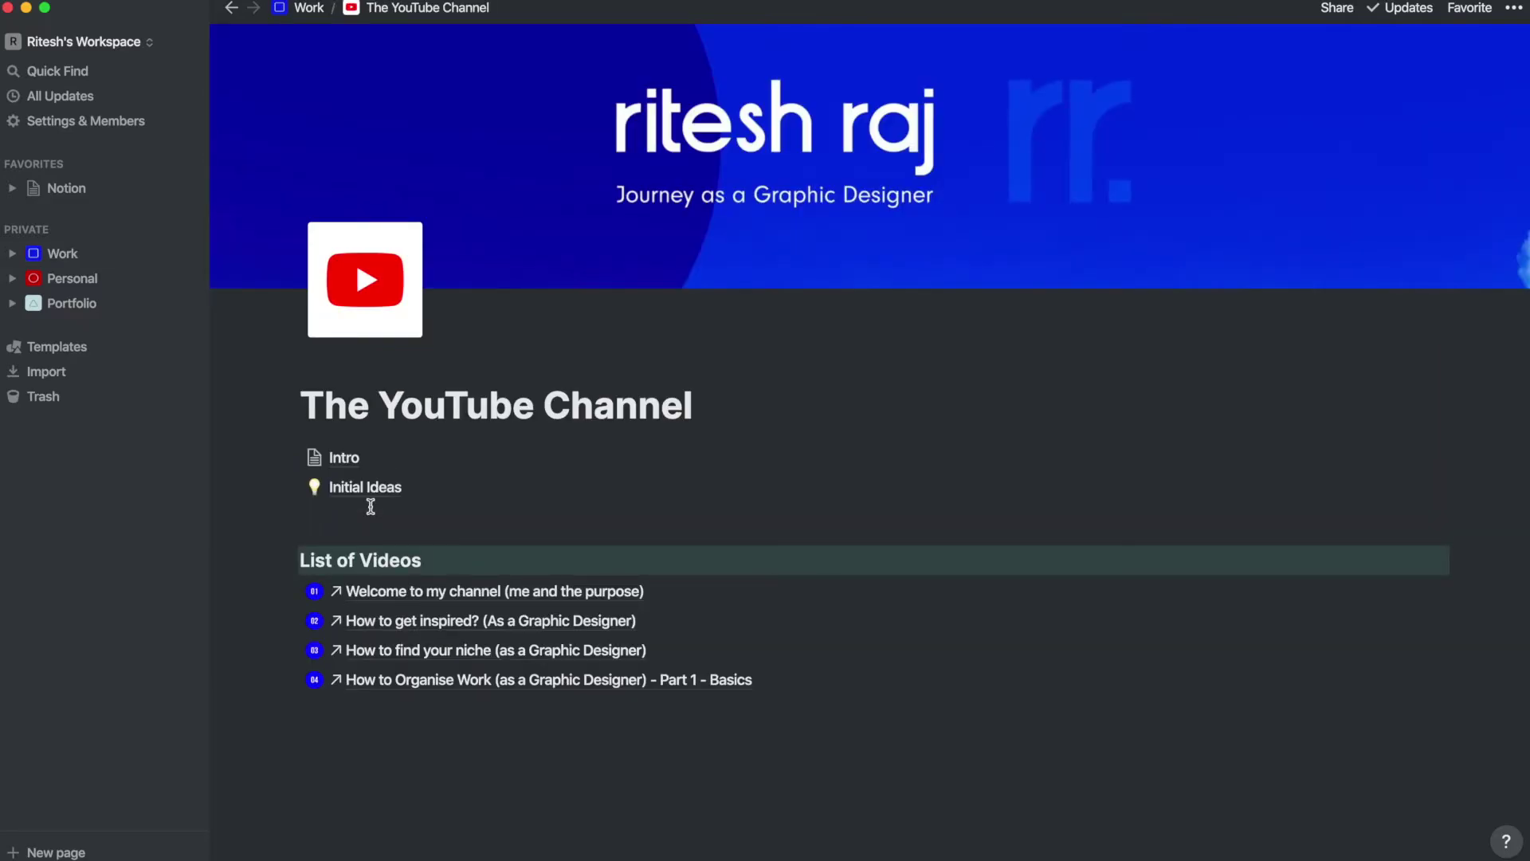
click(581, 661)
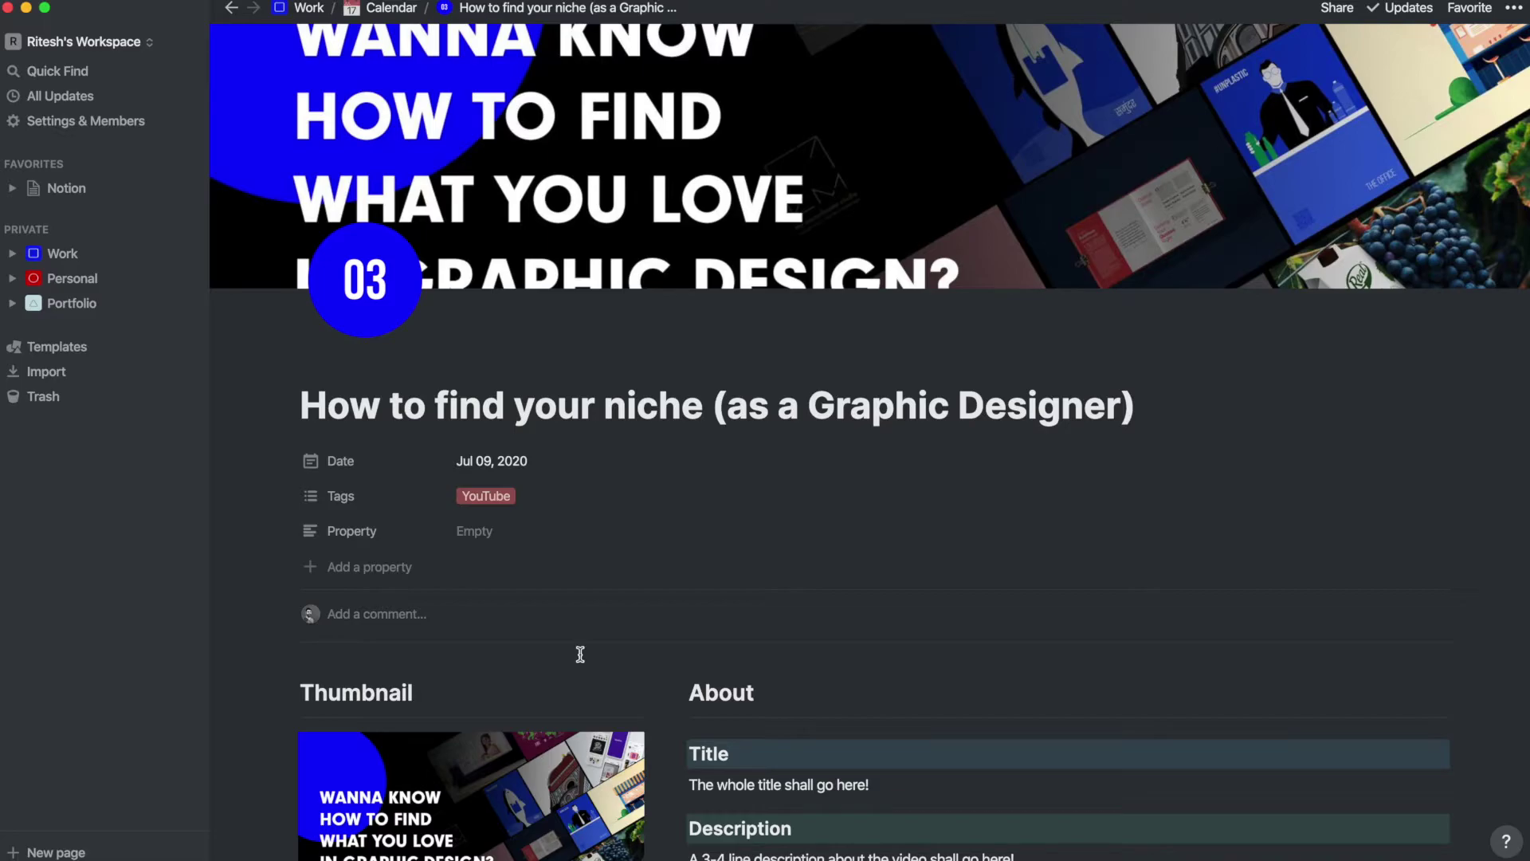
scroll(726, 706, down, 7)
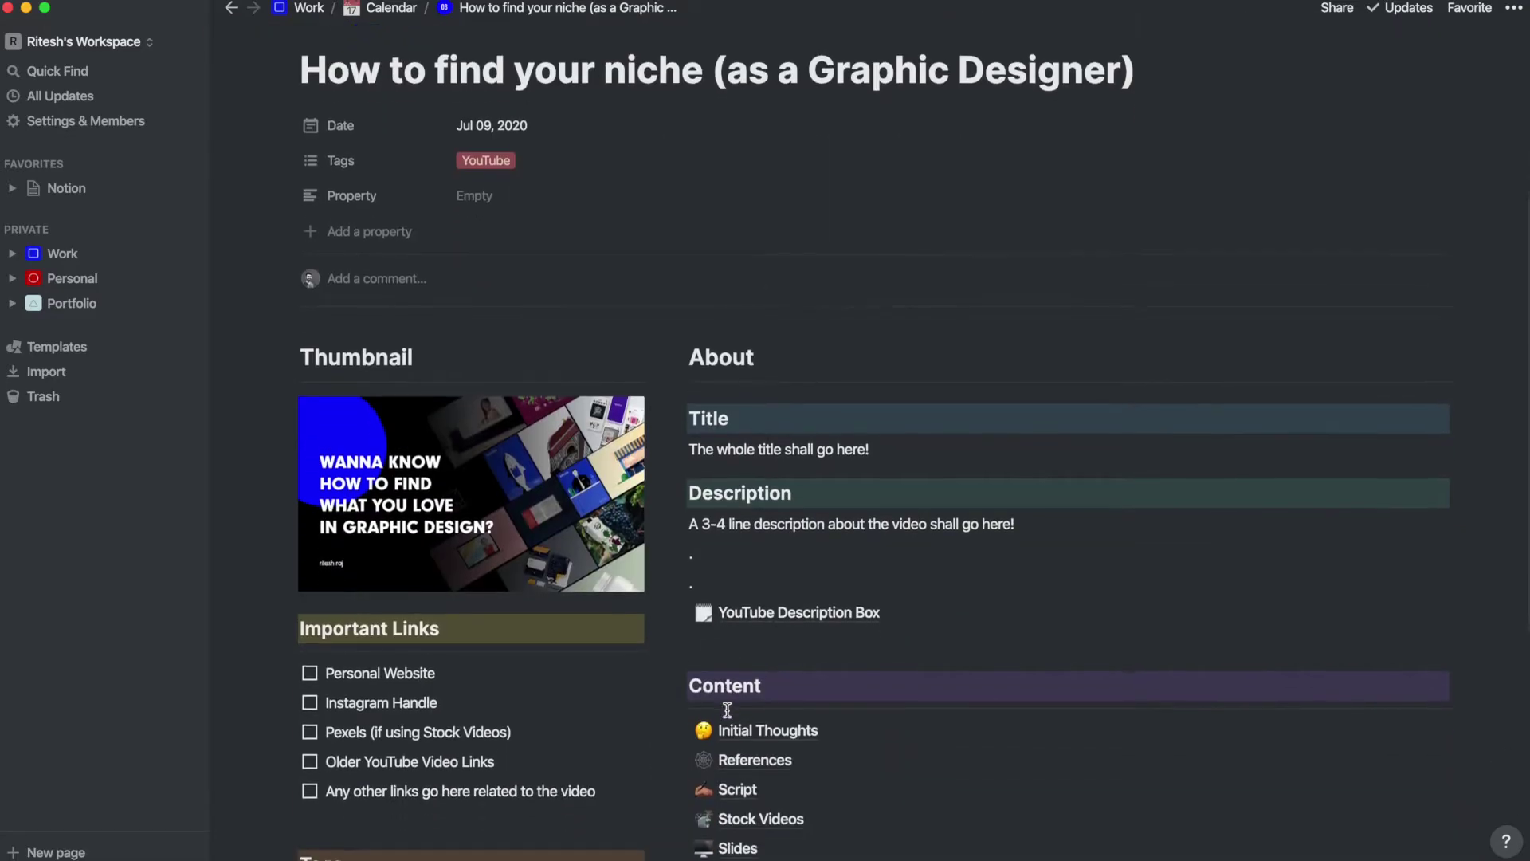
scroll(726, 715, down, 1)
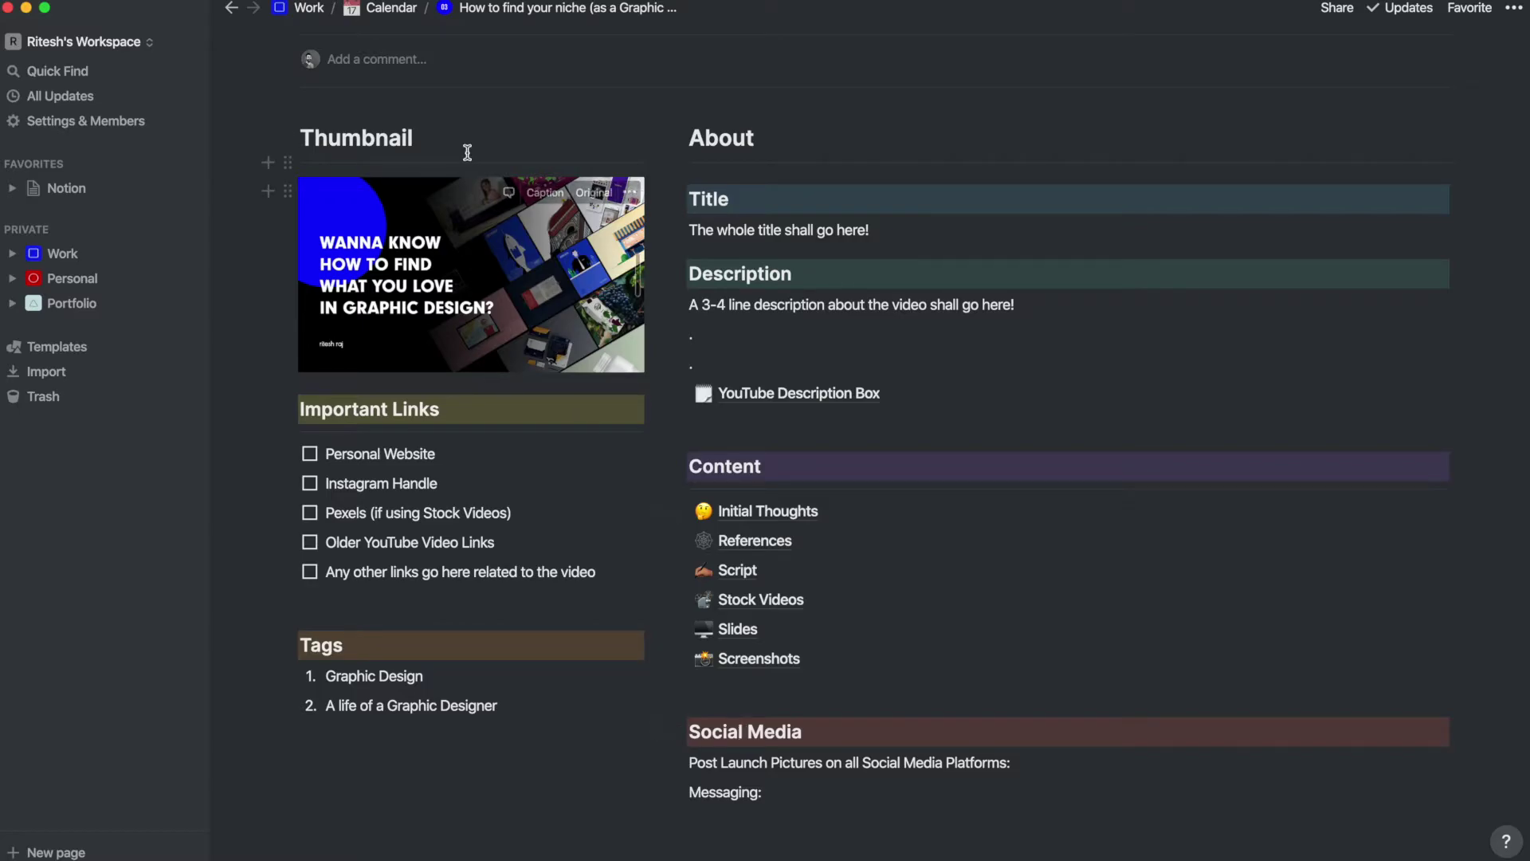
click(309, 10)
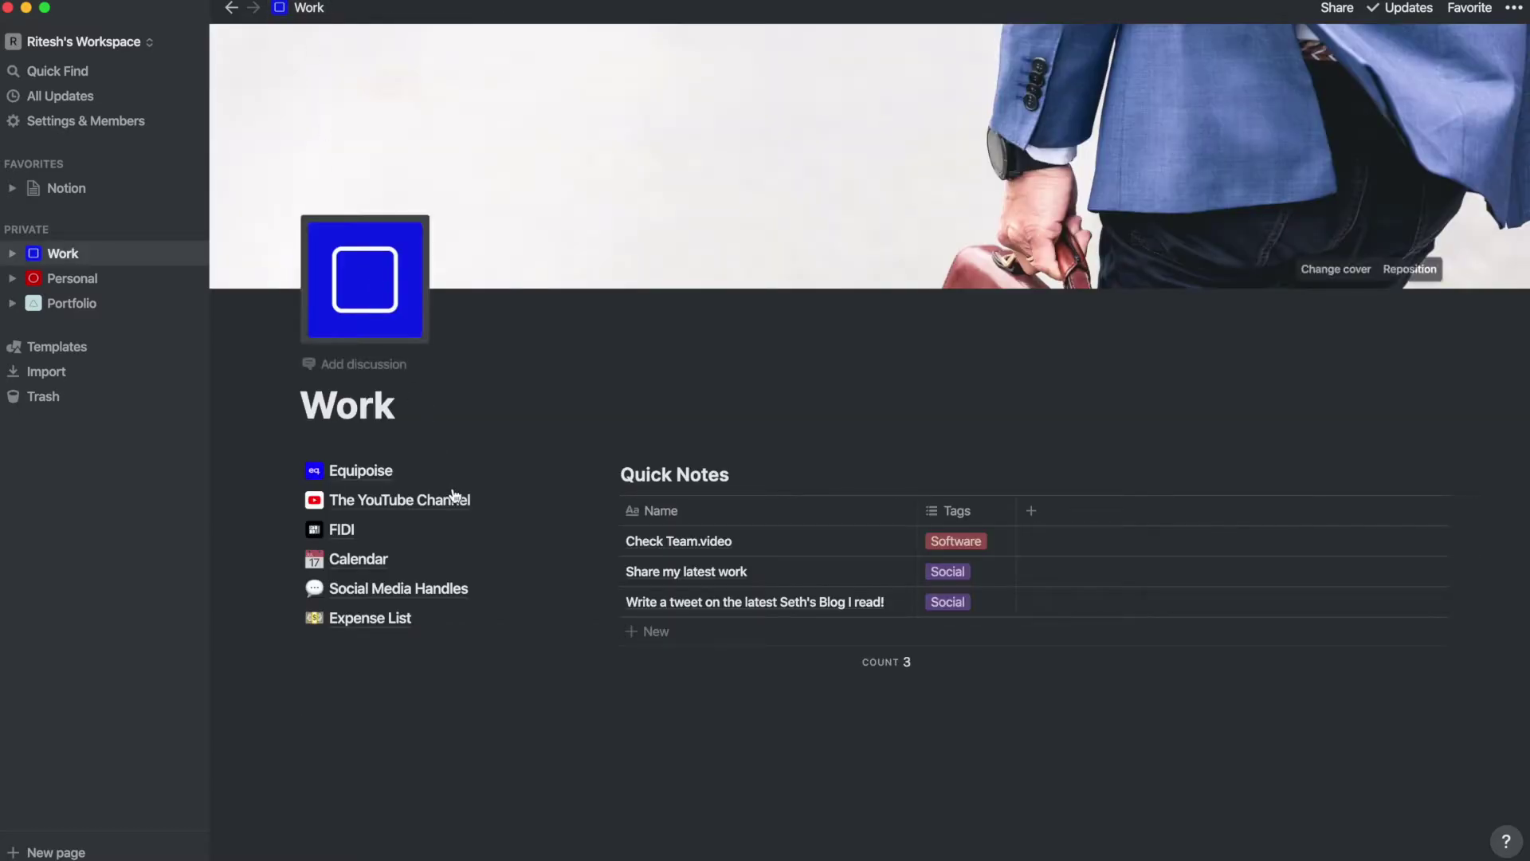
- Preview the Studio course in FIDI's First Semester table, then go back to Work
click(343, 530)
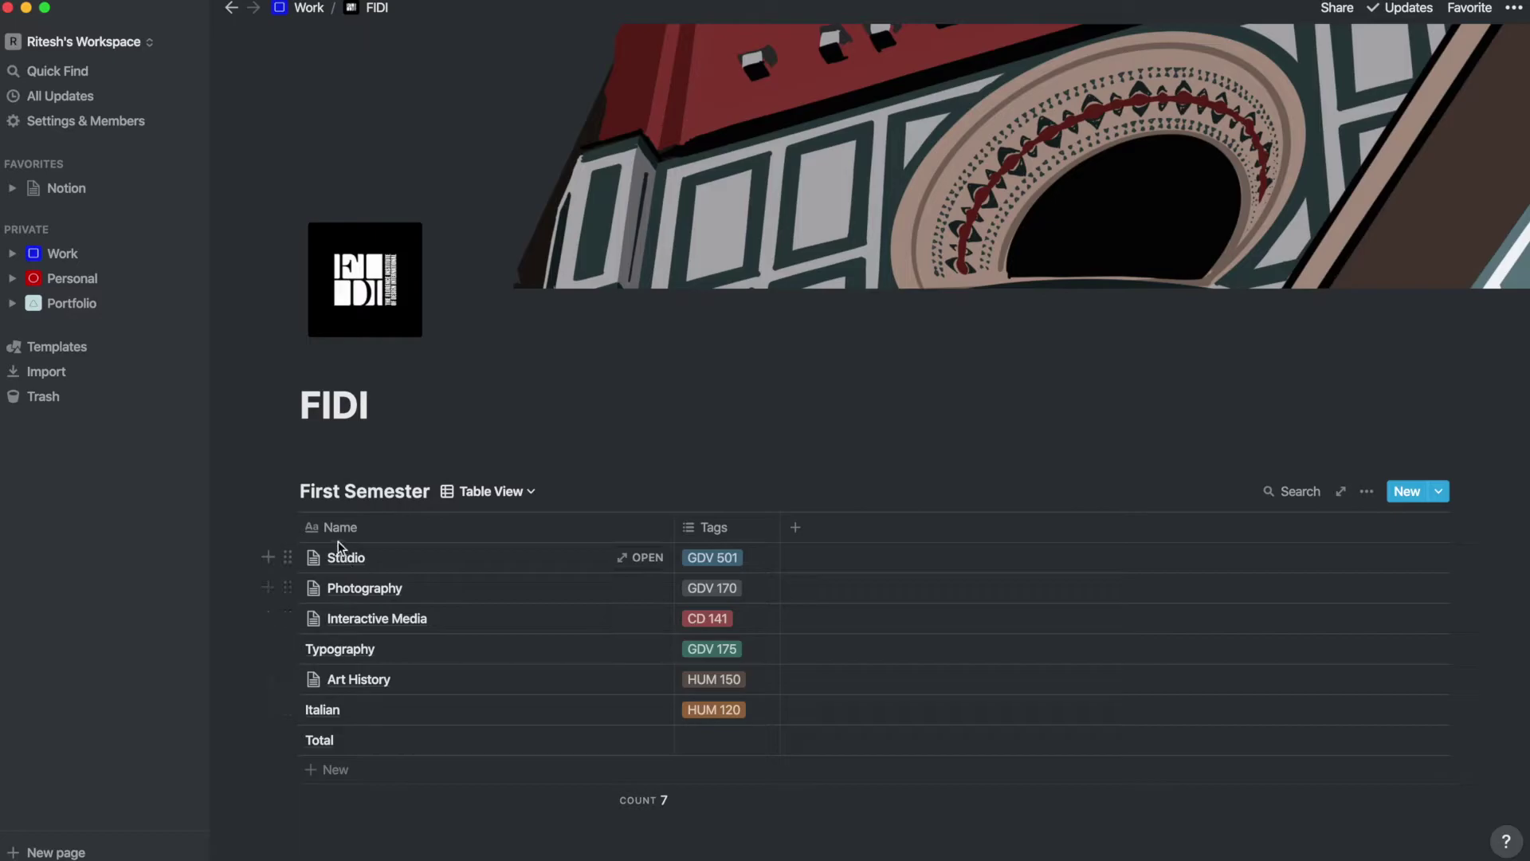
click(345, 561)
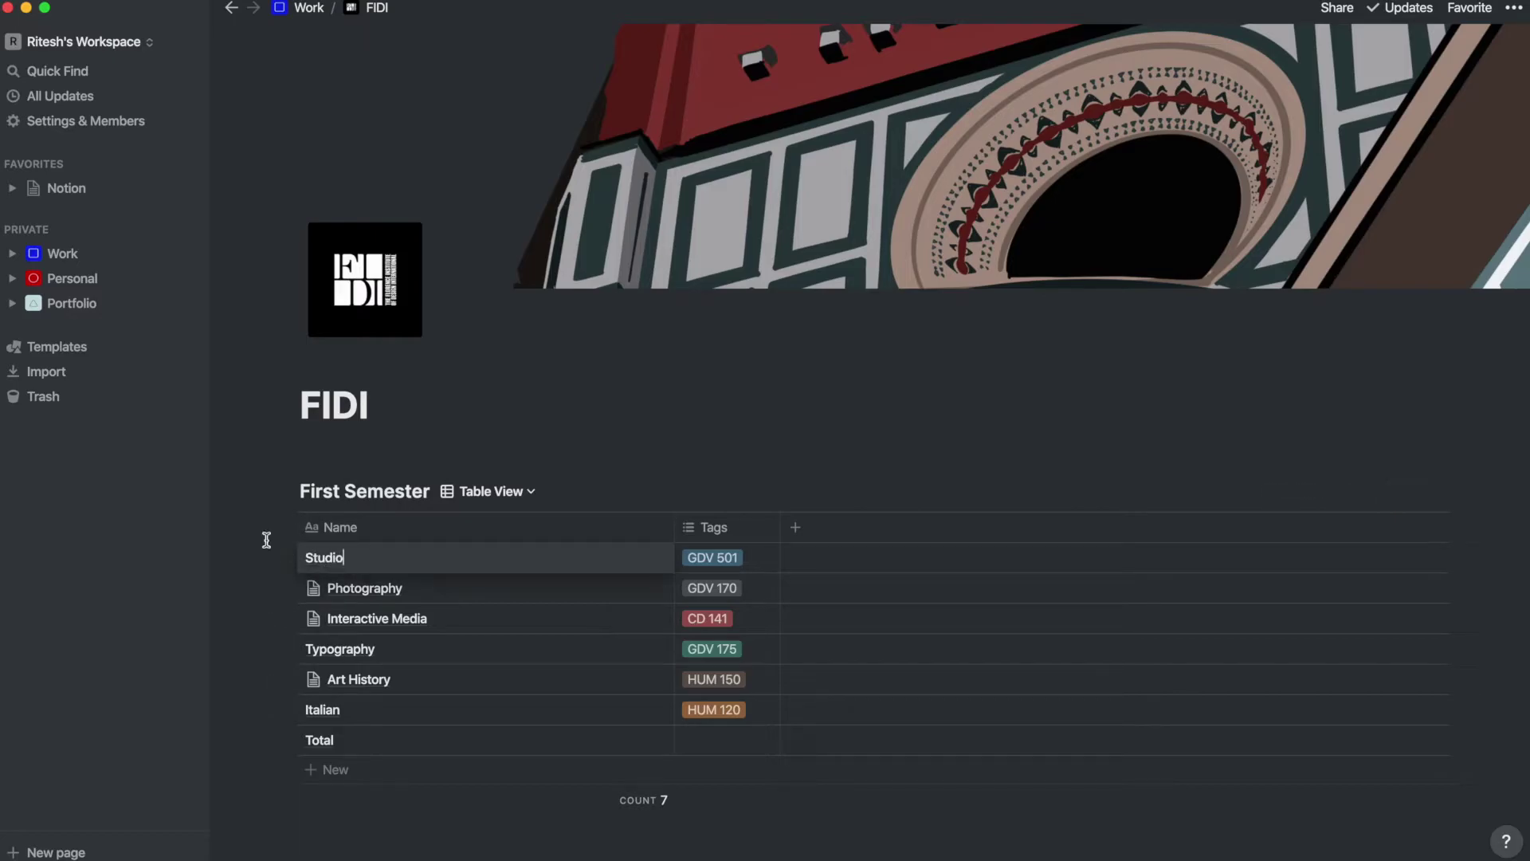
click(644, 557)
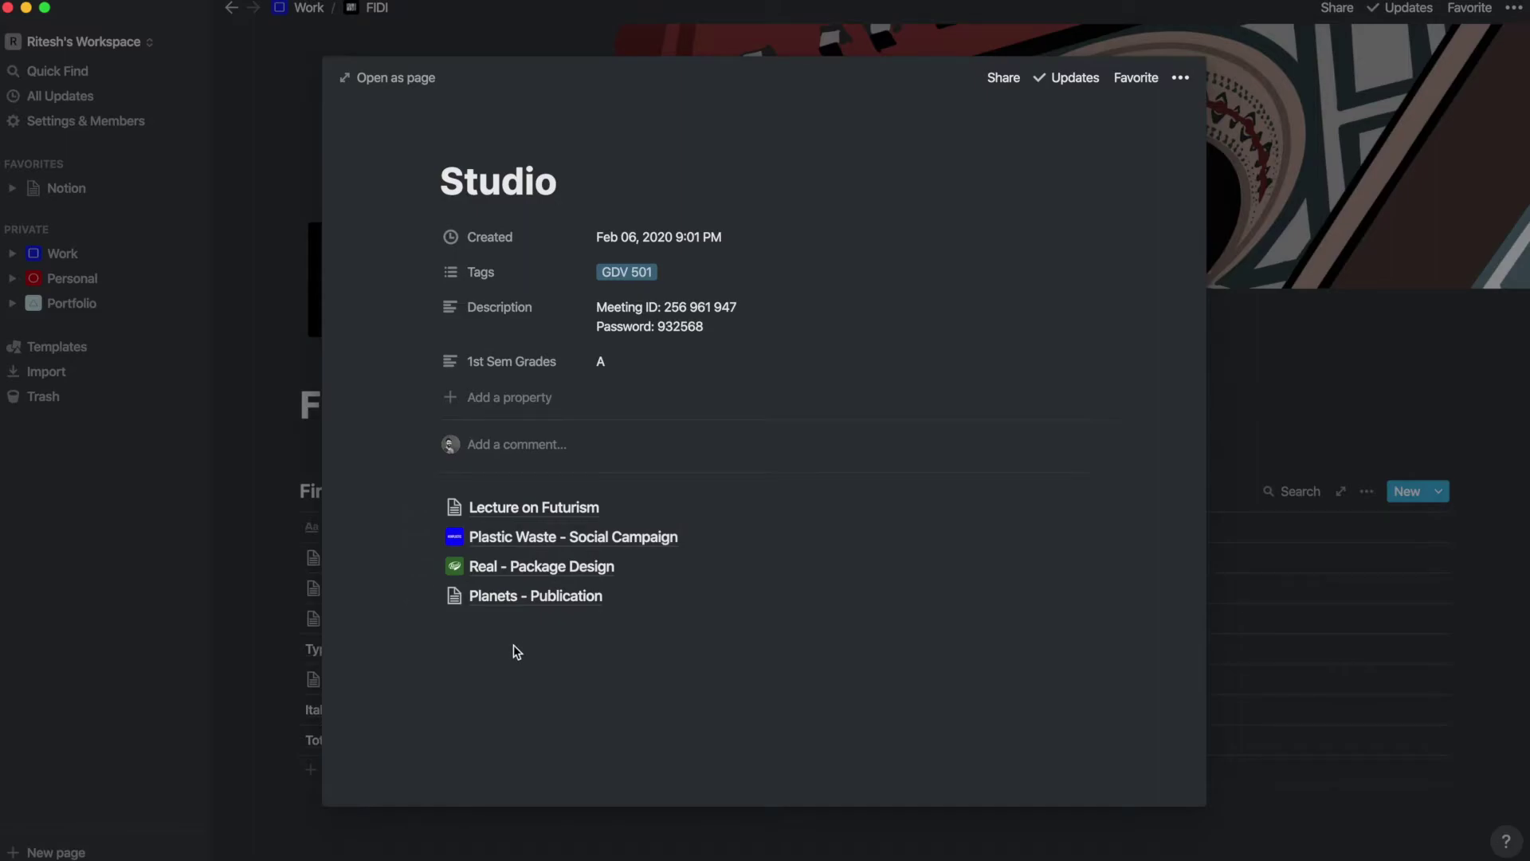
click(257, 431)
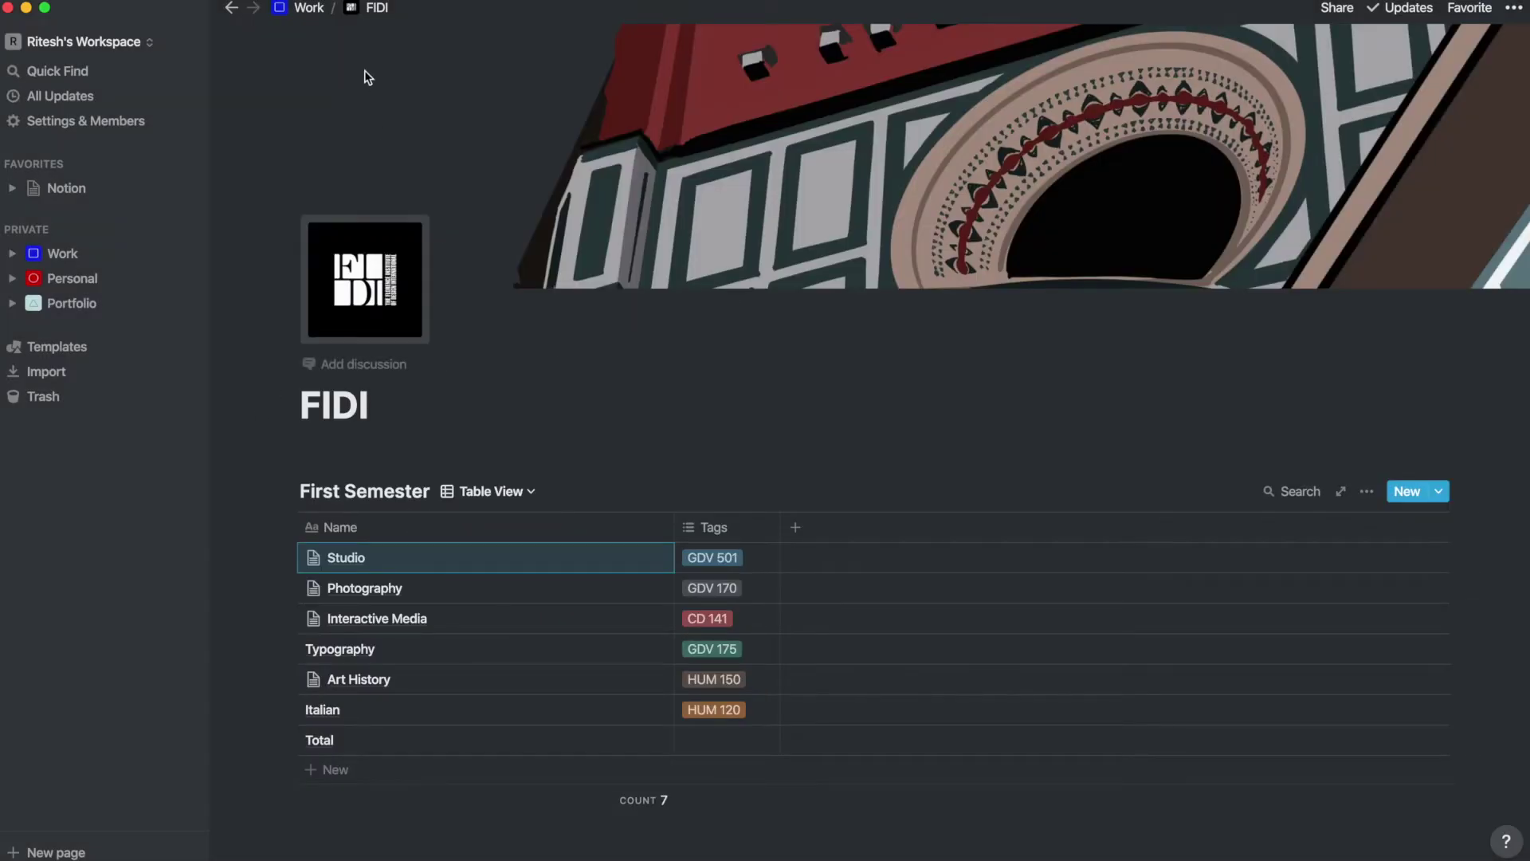
click(308, 9)
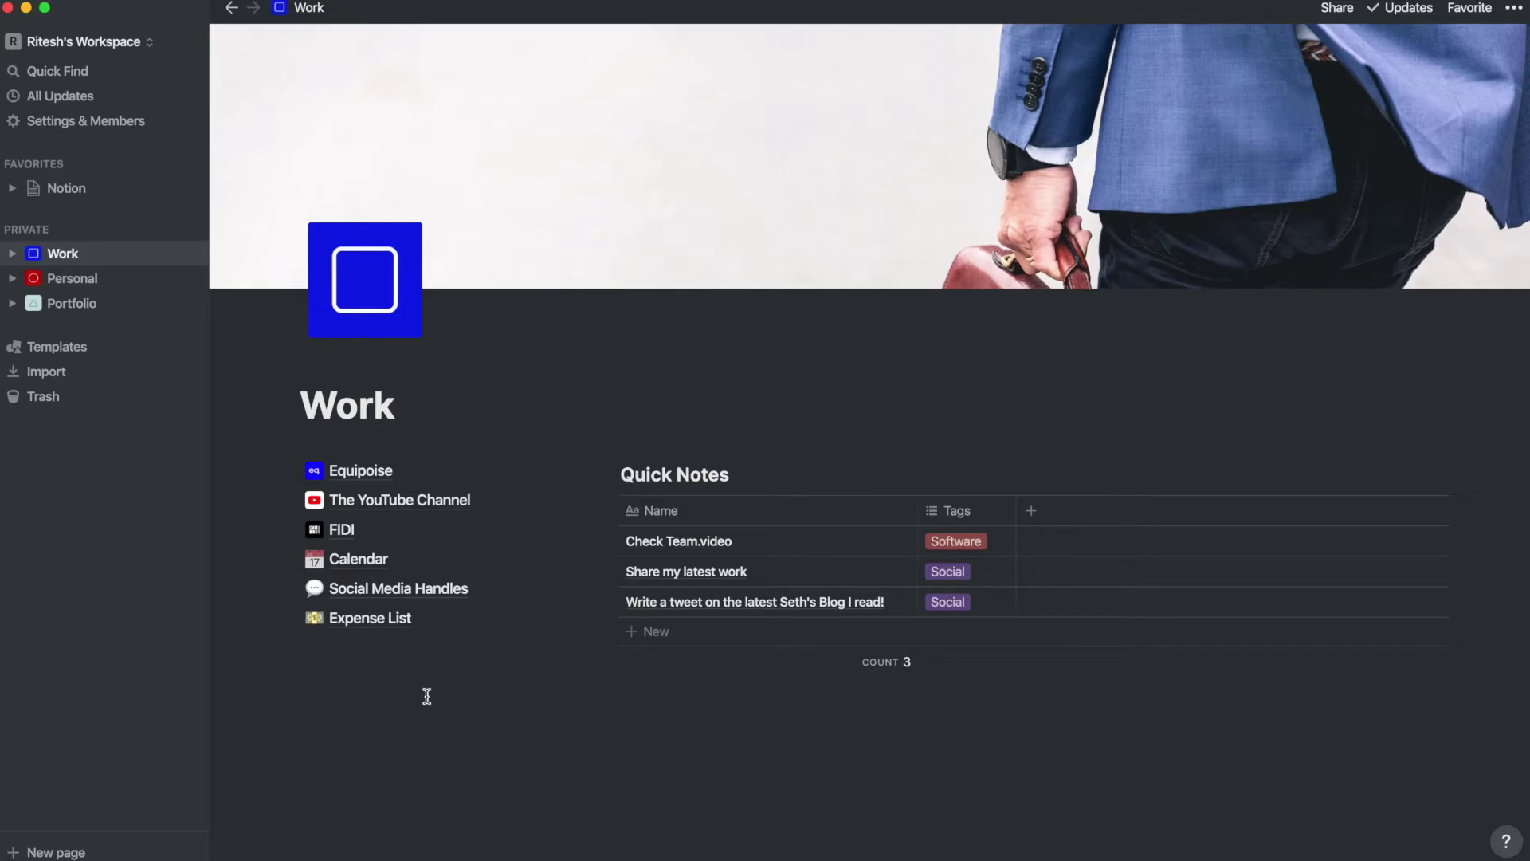
- Open the Personal page, then its Self Learning video table
click(78, 279)
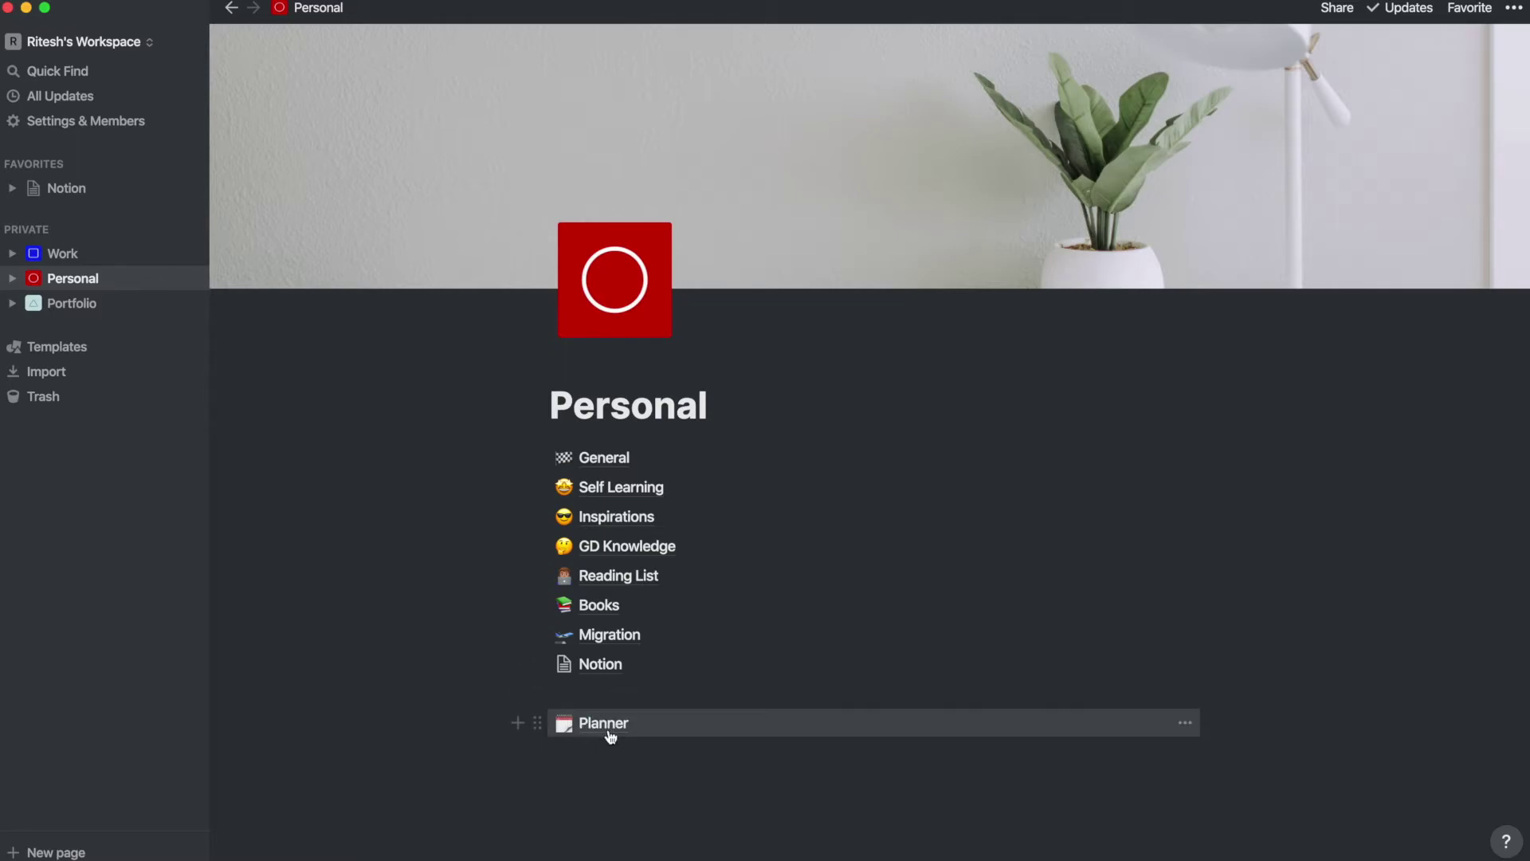
click(611, 489)
- Scroll through the Self Learning table of TheFutur and Simon Sinek videos
scroll(687, 610, down, 5)
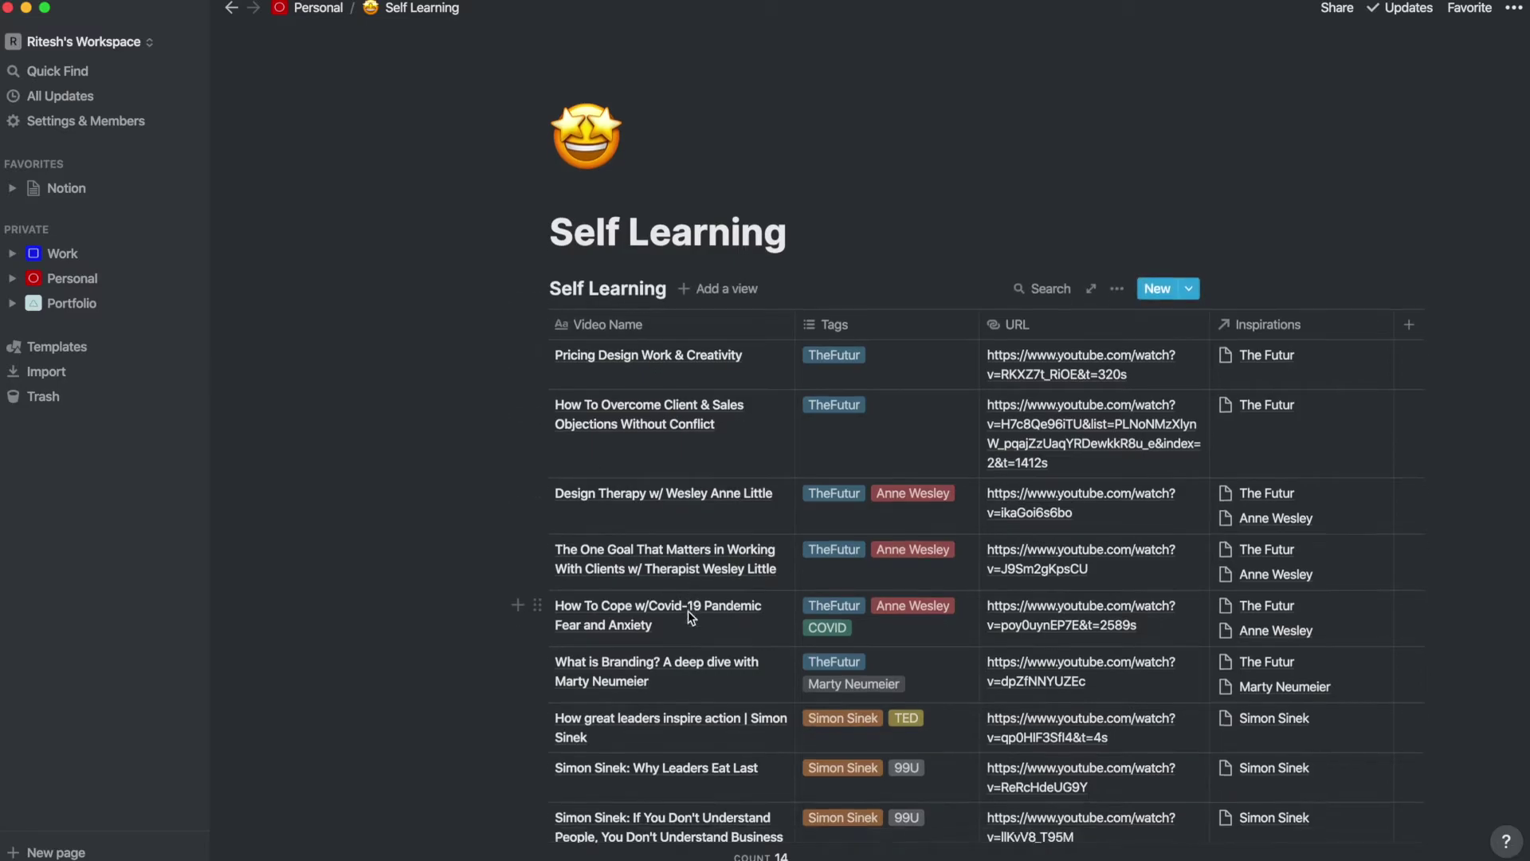
scroll(687, 611, up, 7)
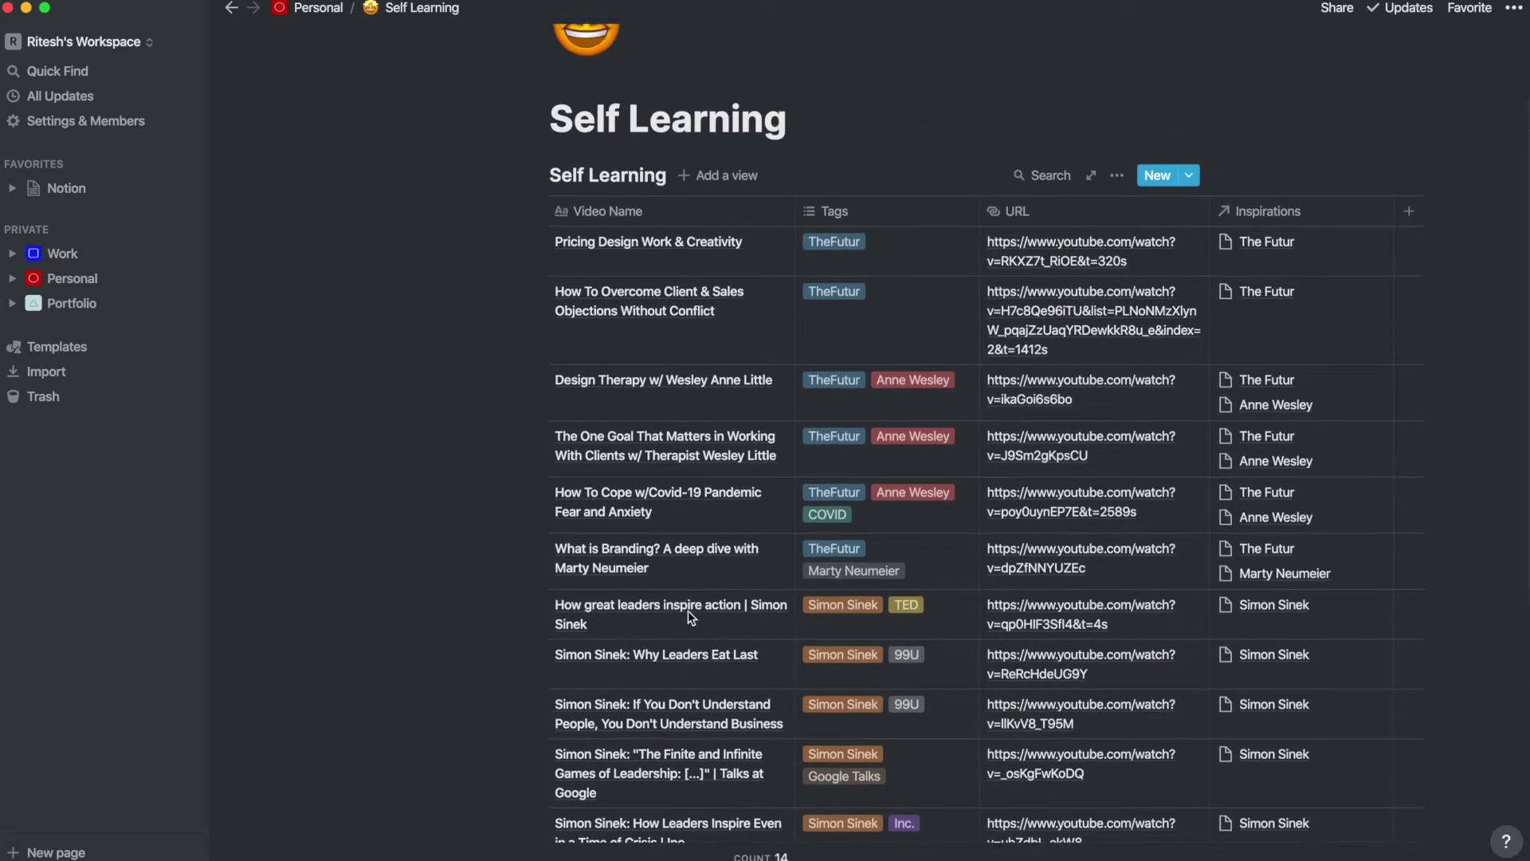
scroll(686, 610, up, 1)
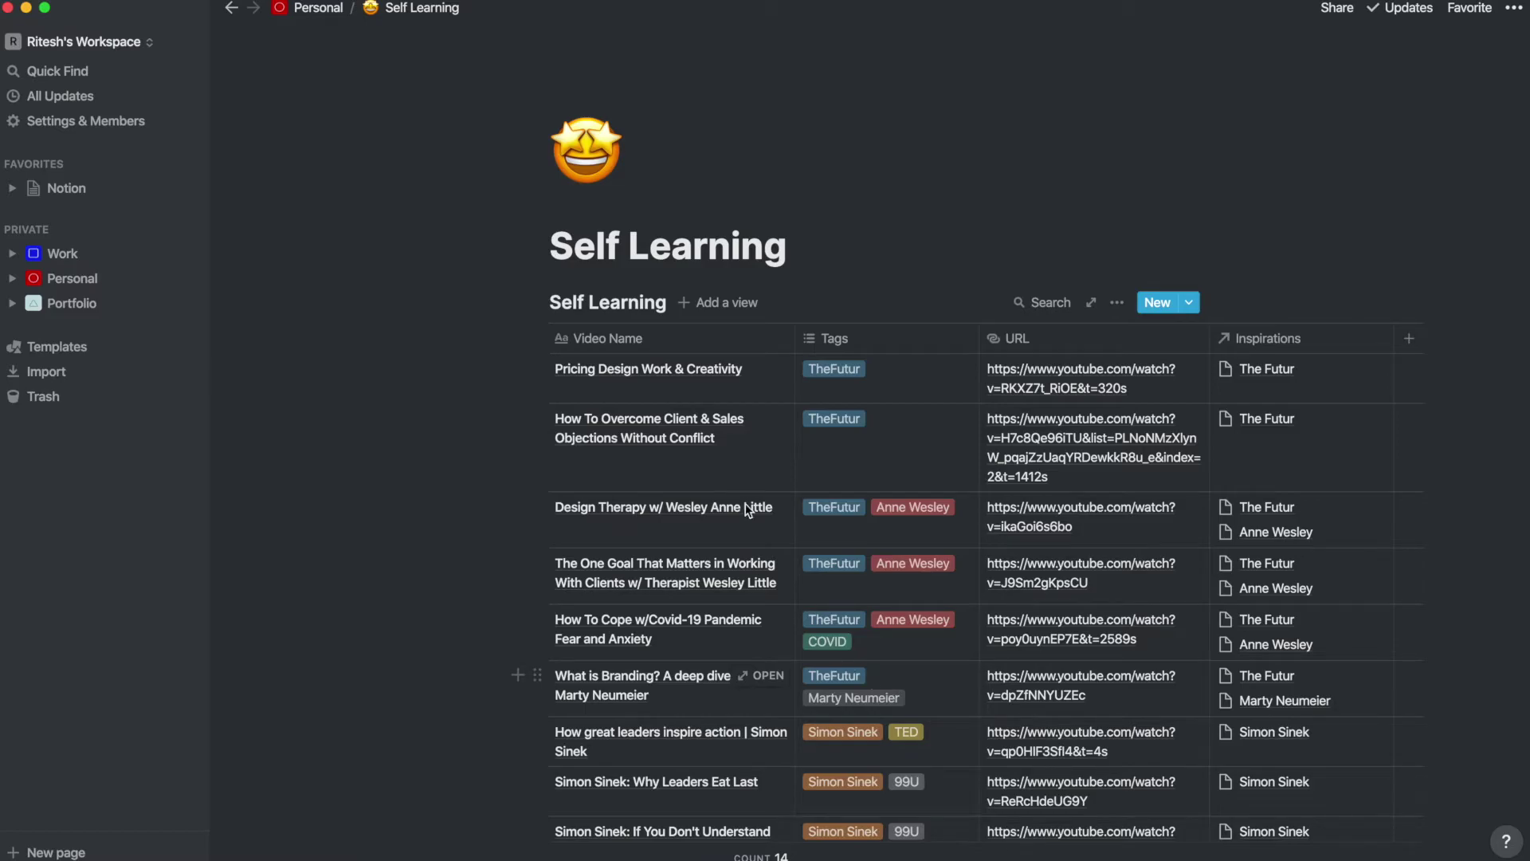
- Open Inspirations from Personal and scroll down to the Awesome Unique Inspirations table
click(306, 9)
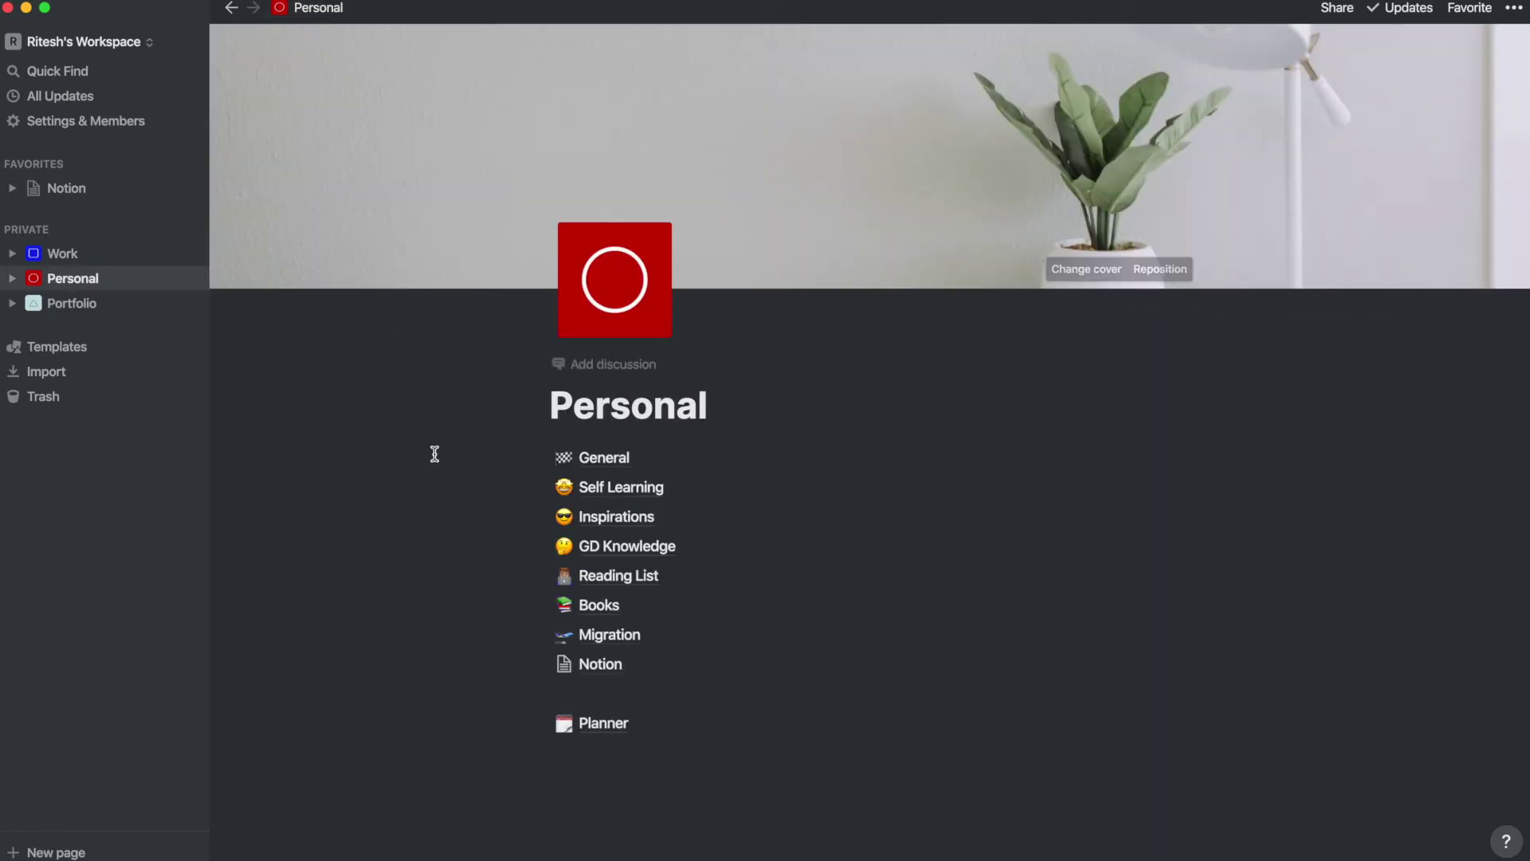
click(629, 516)
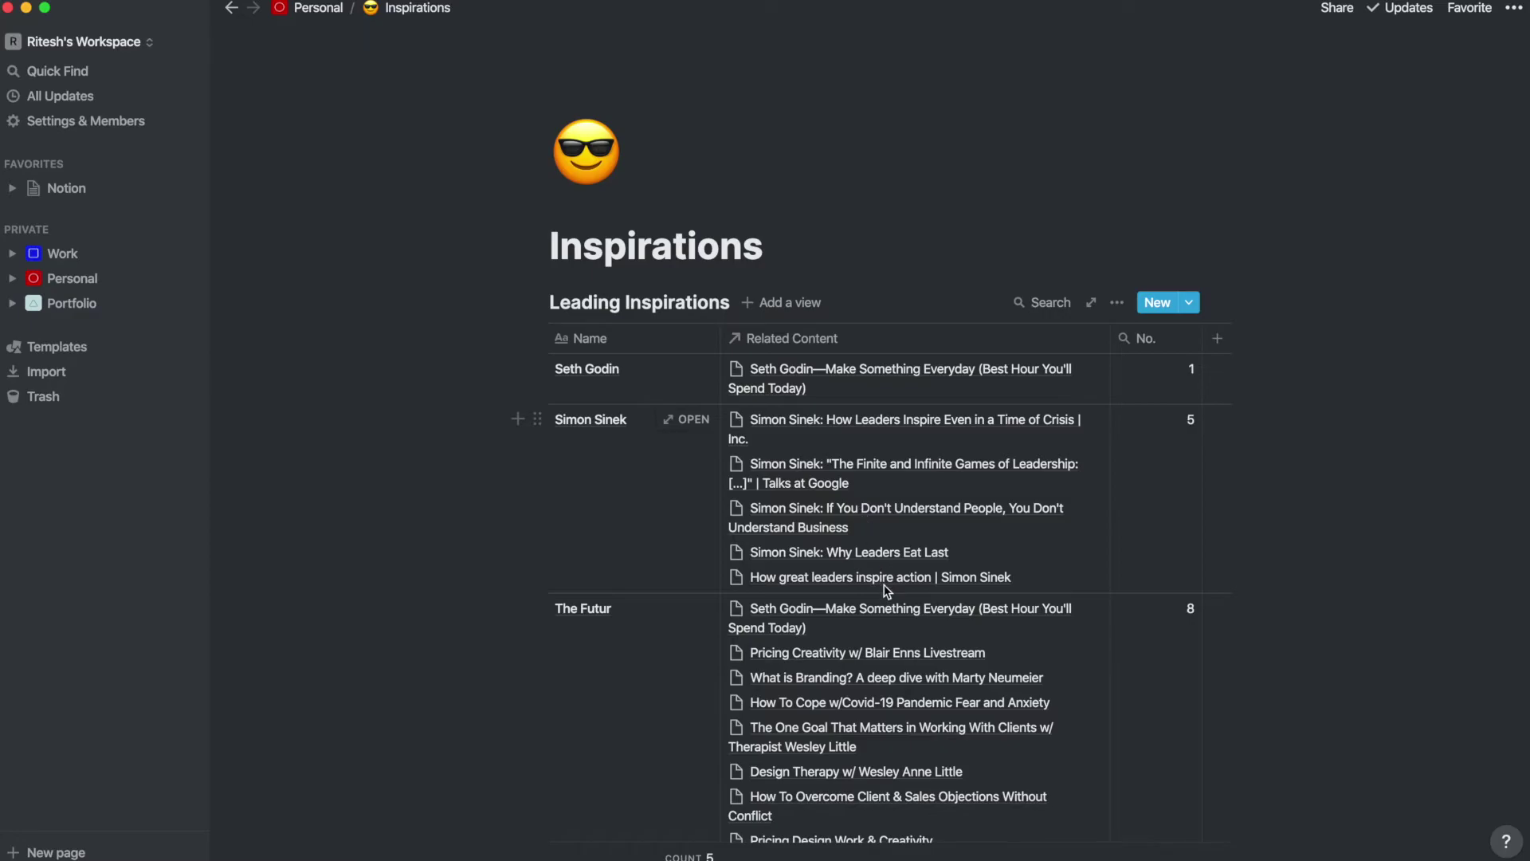
scroll(885, 589, down, 10)
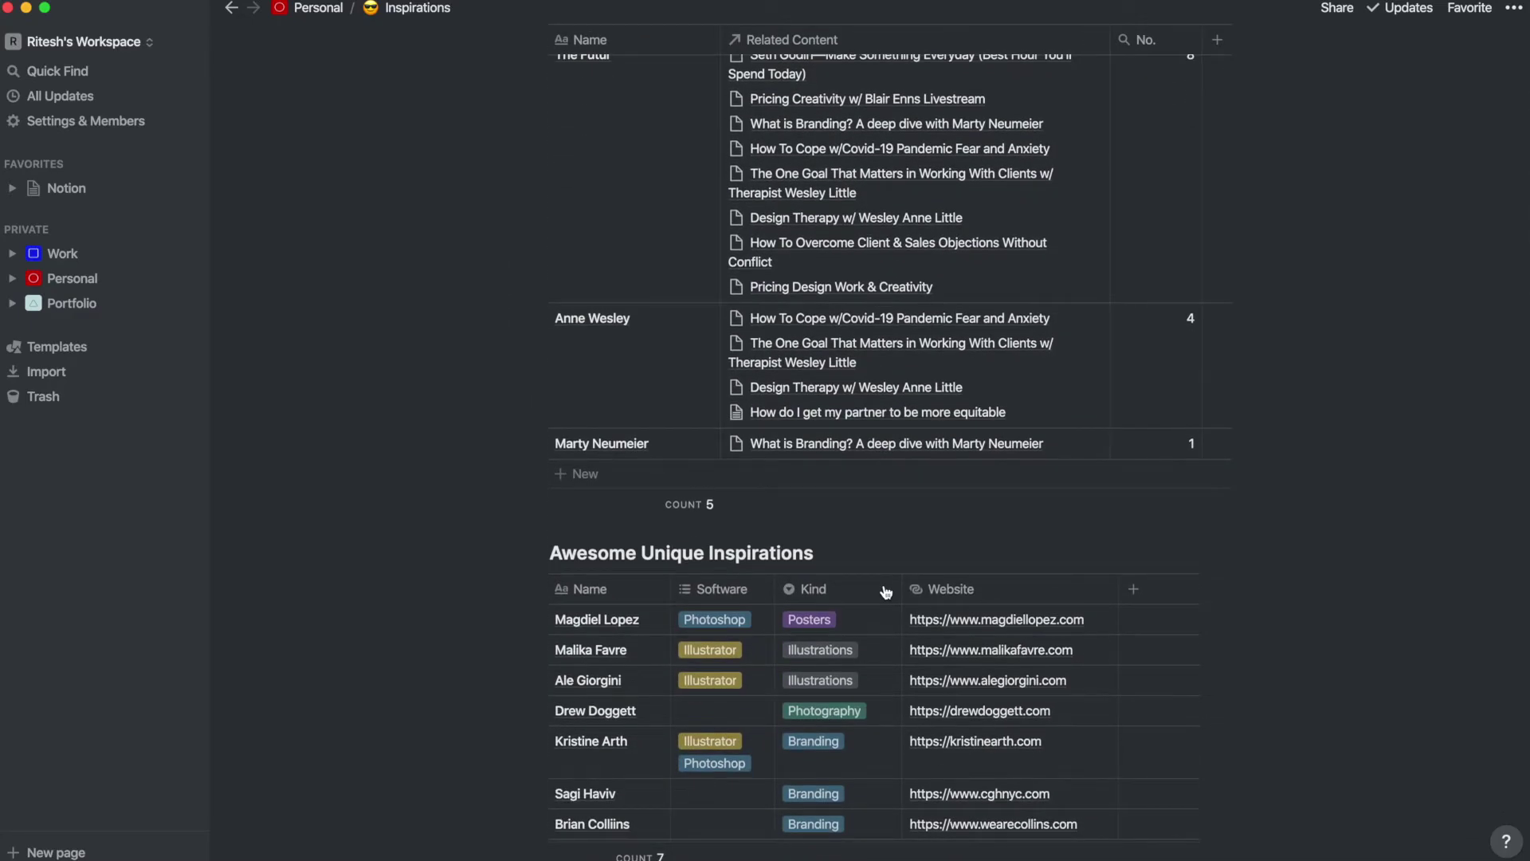
scroll(887, 591, down, 3)
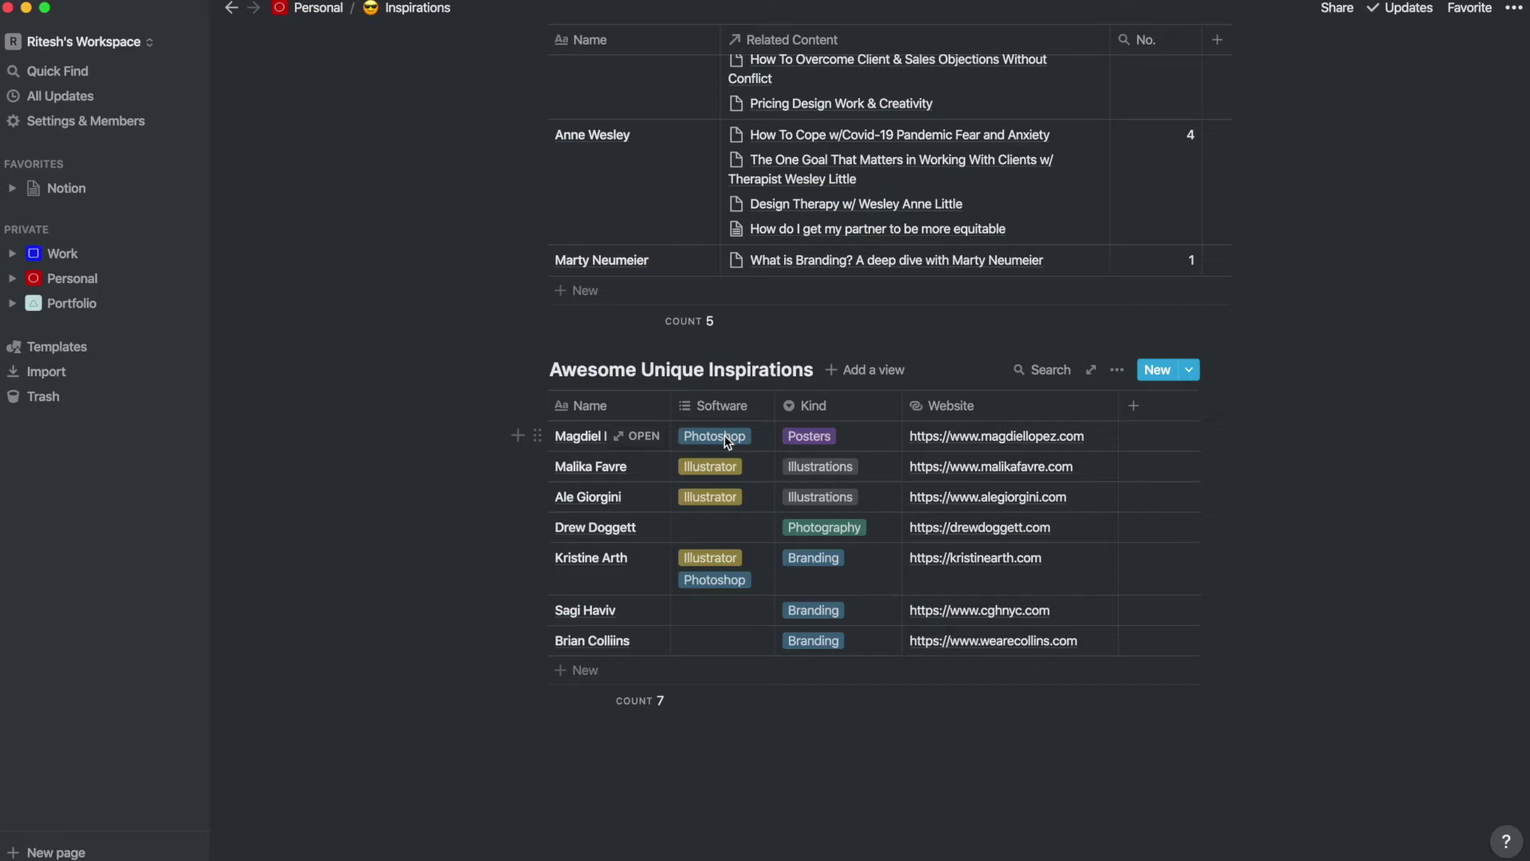
- View the Books reading table from Personal, then return to the Personal page
click(316, 9)
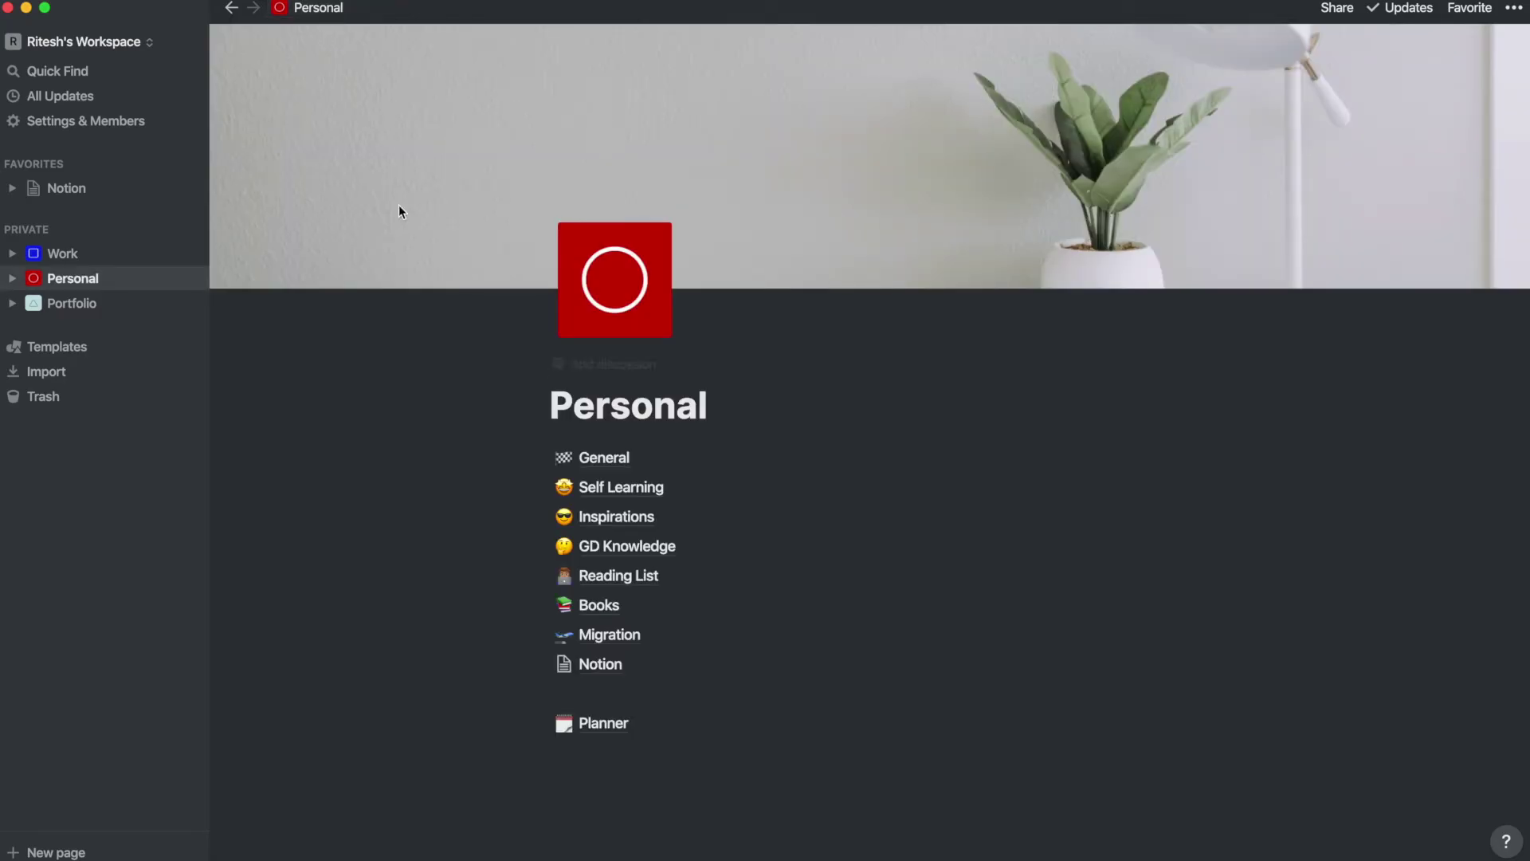
click(597, 607)
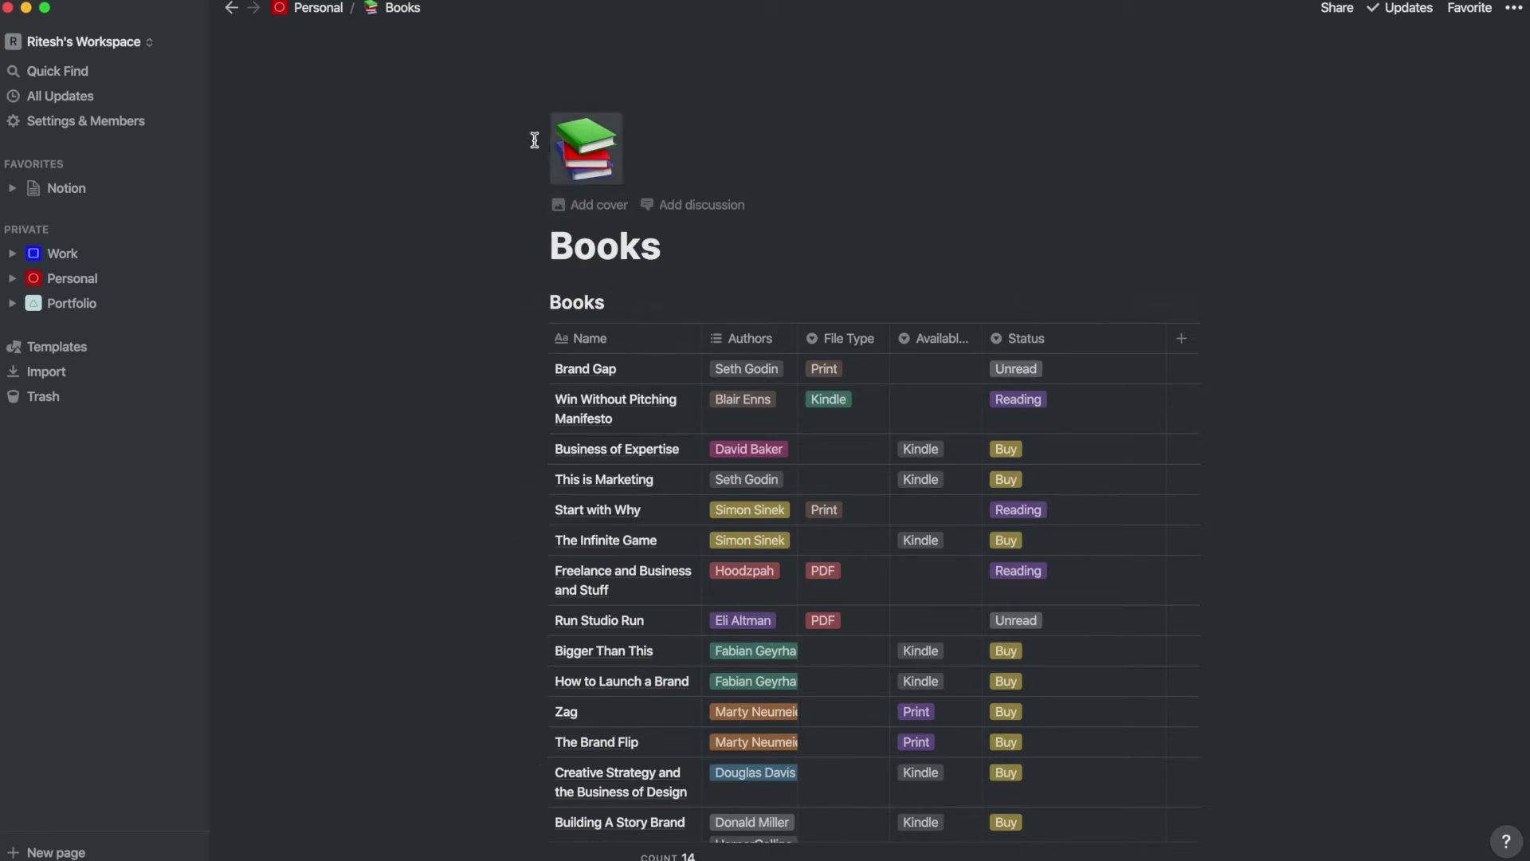
click(314, 9)
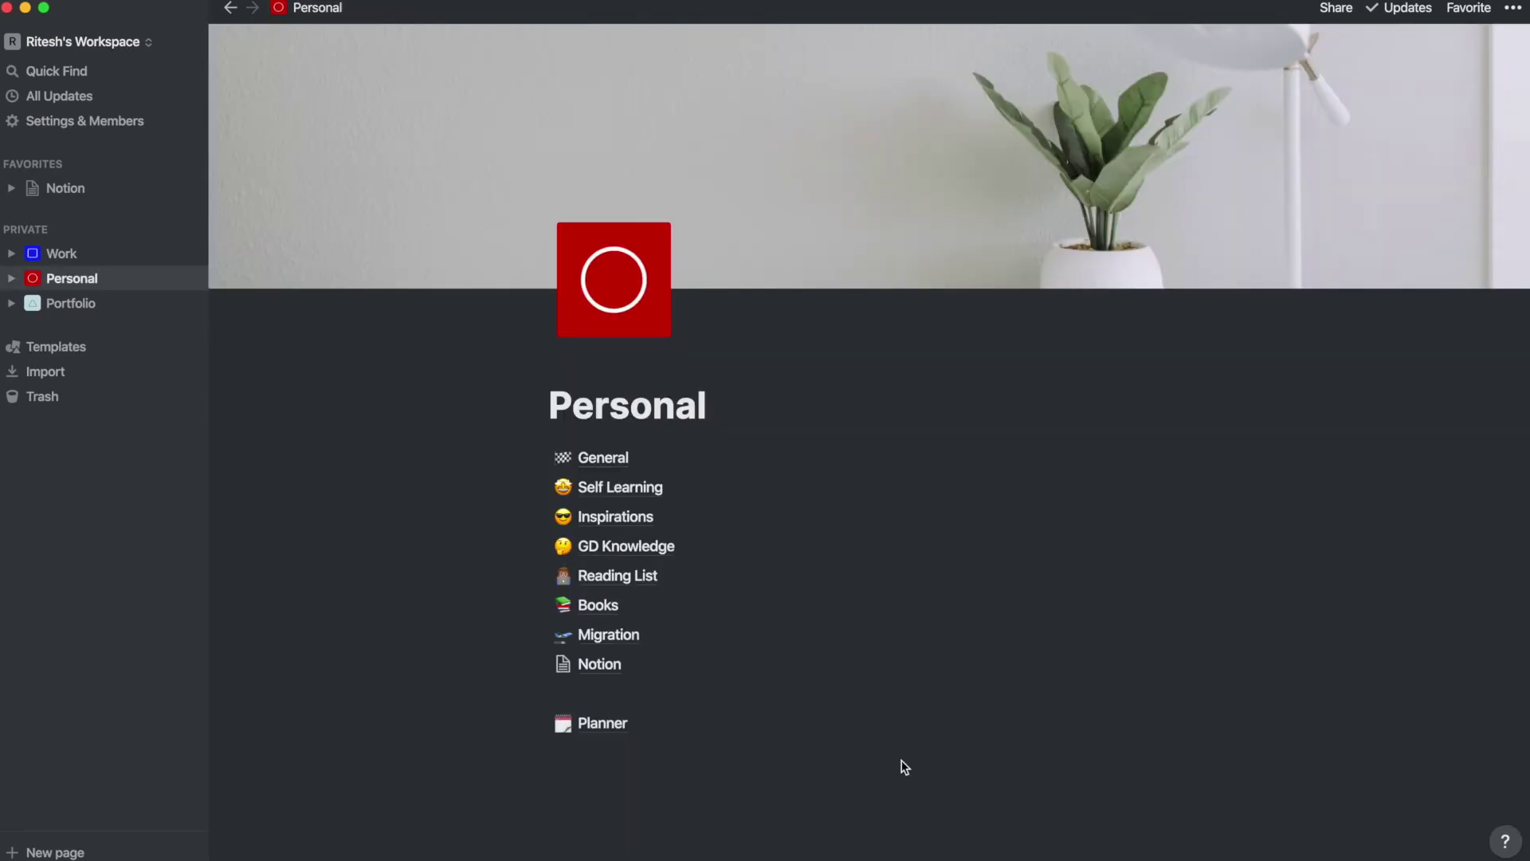
- Open the Reading List table of 17 articles, then a new Chrome tab
click(594, 575)
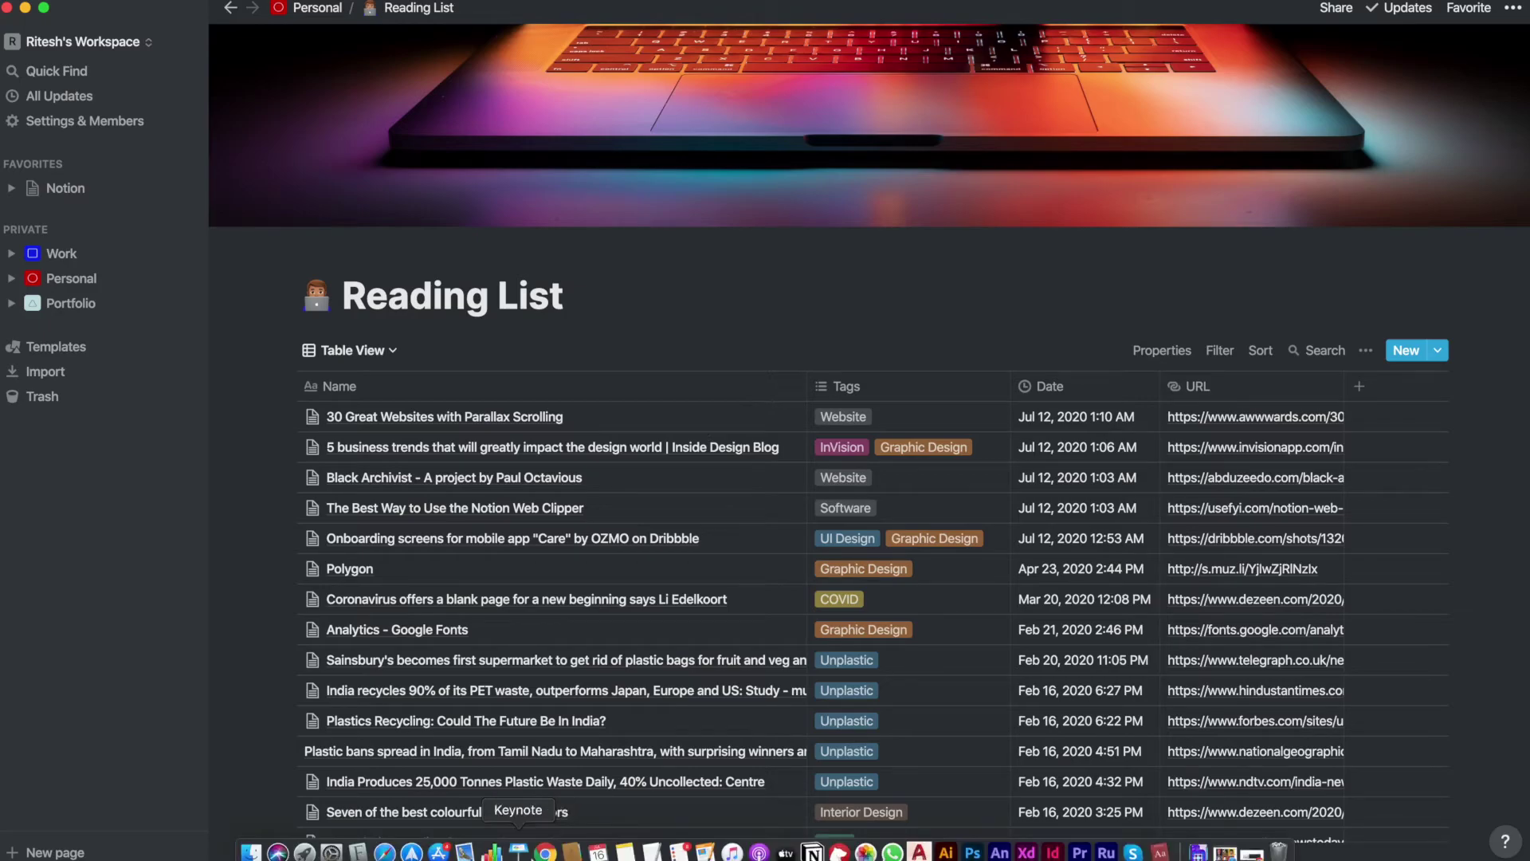
click(545, 852)
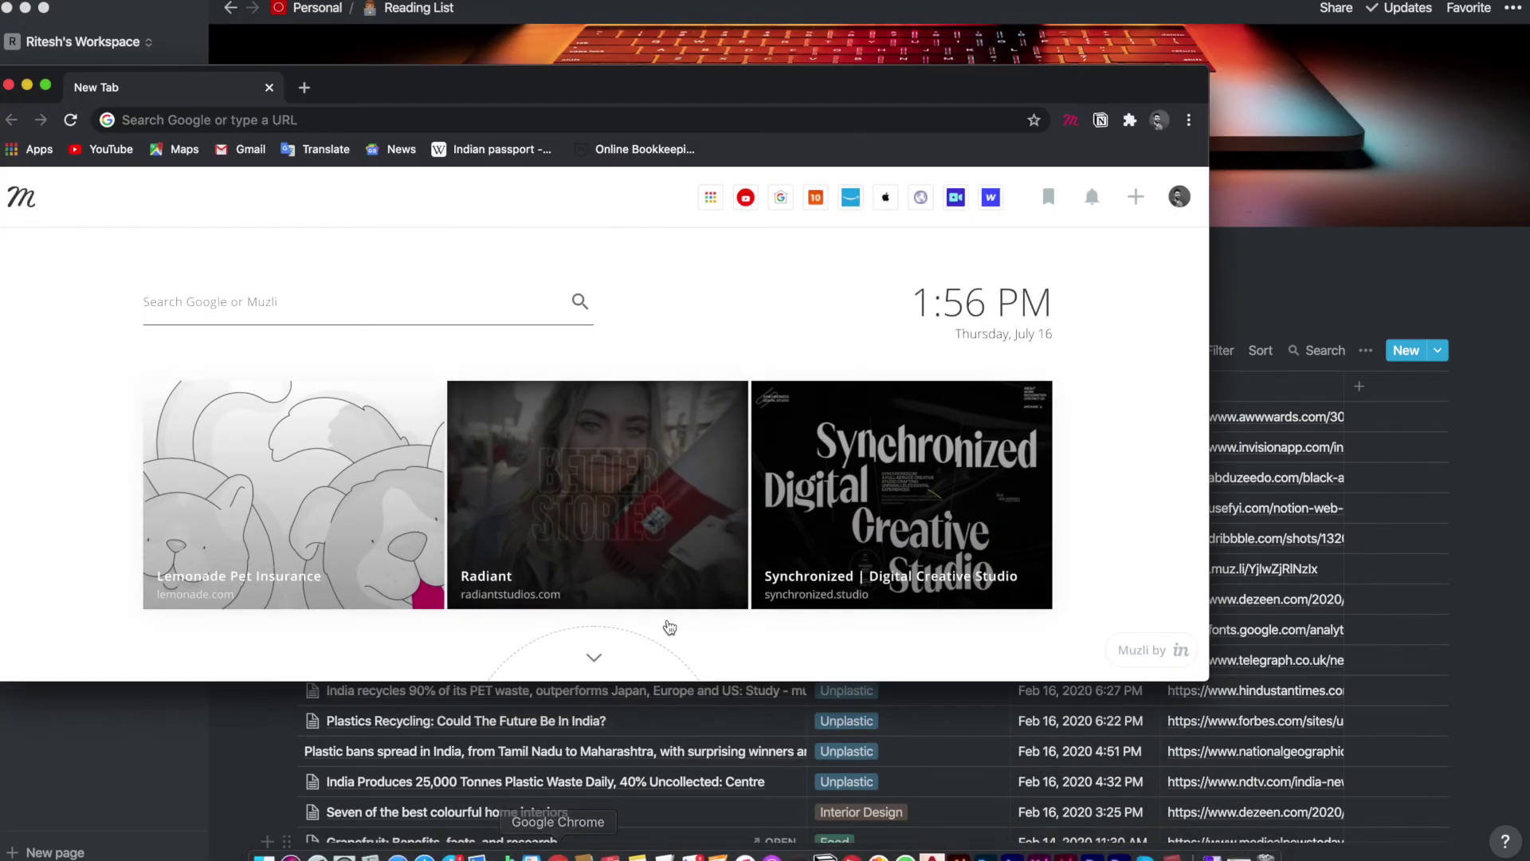
- Save the Lemonade Pet Insurance page to the Reading List via the Notion web clipper
click(315, 470)
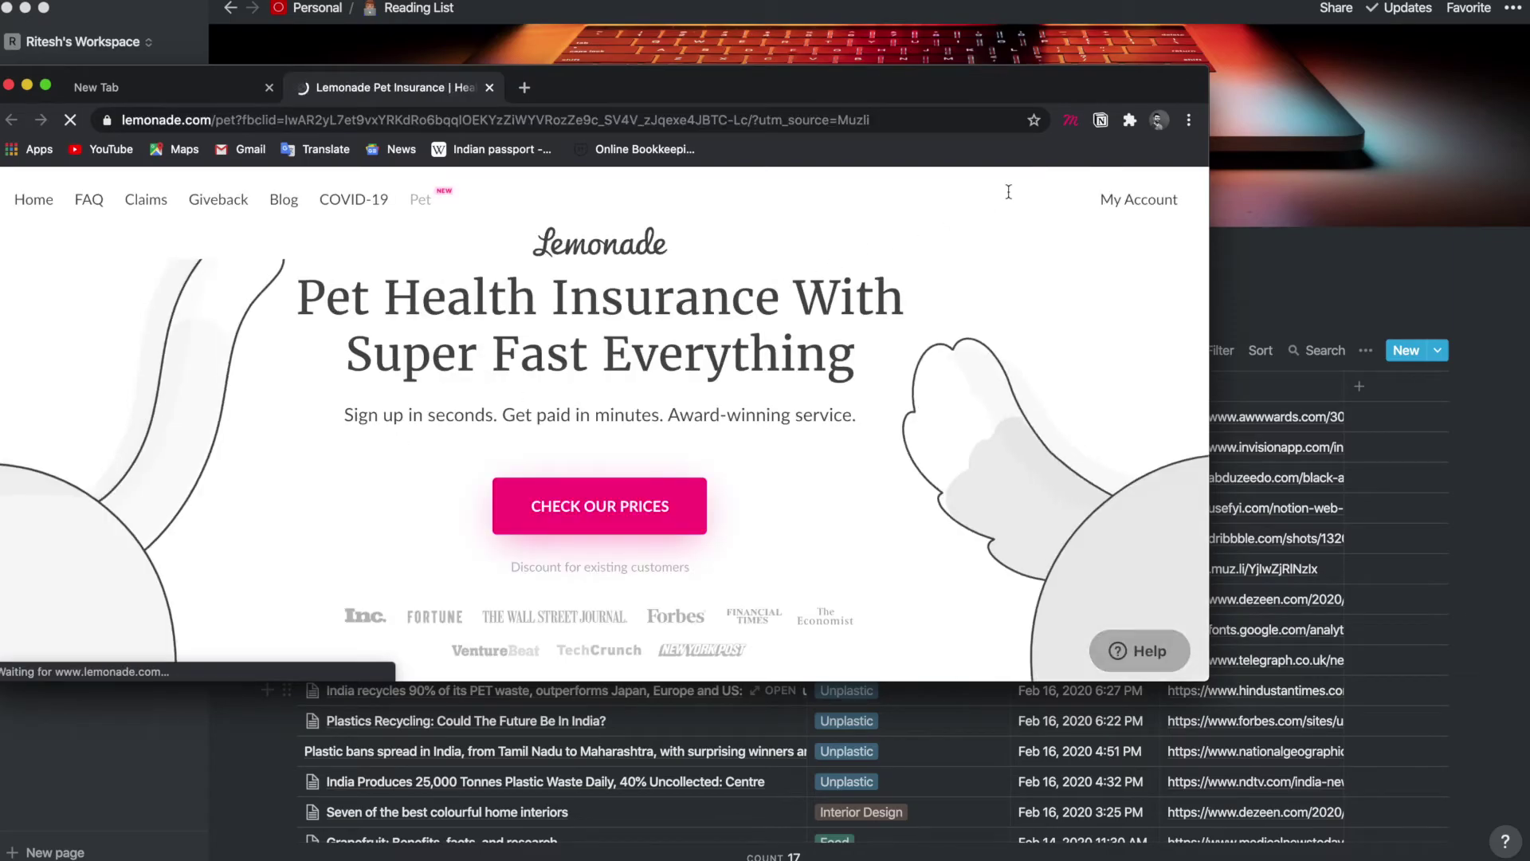
click(1099, 122)
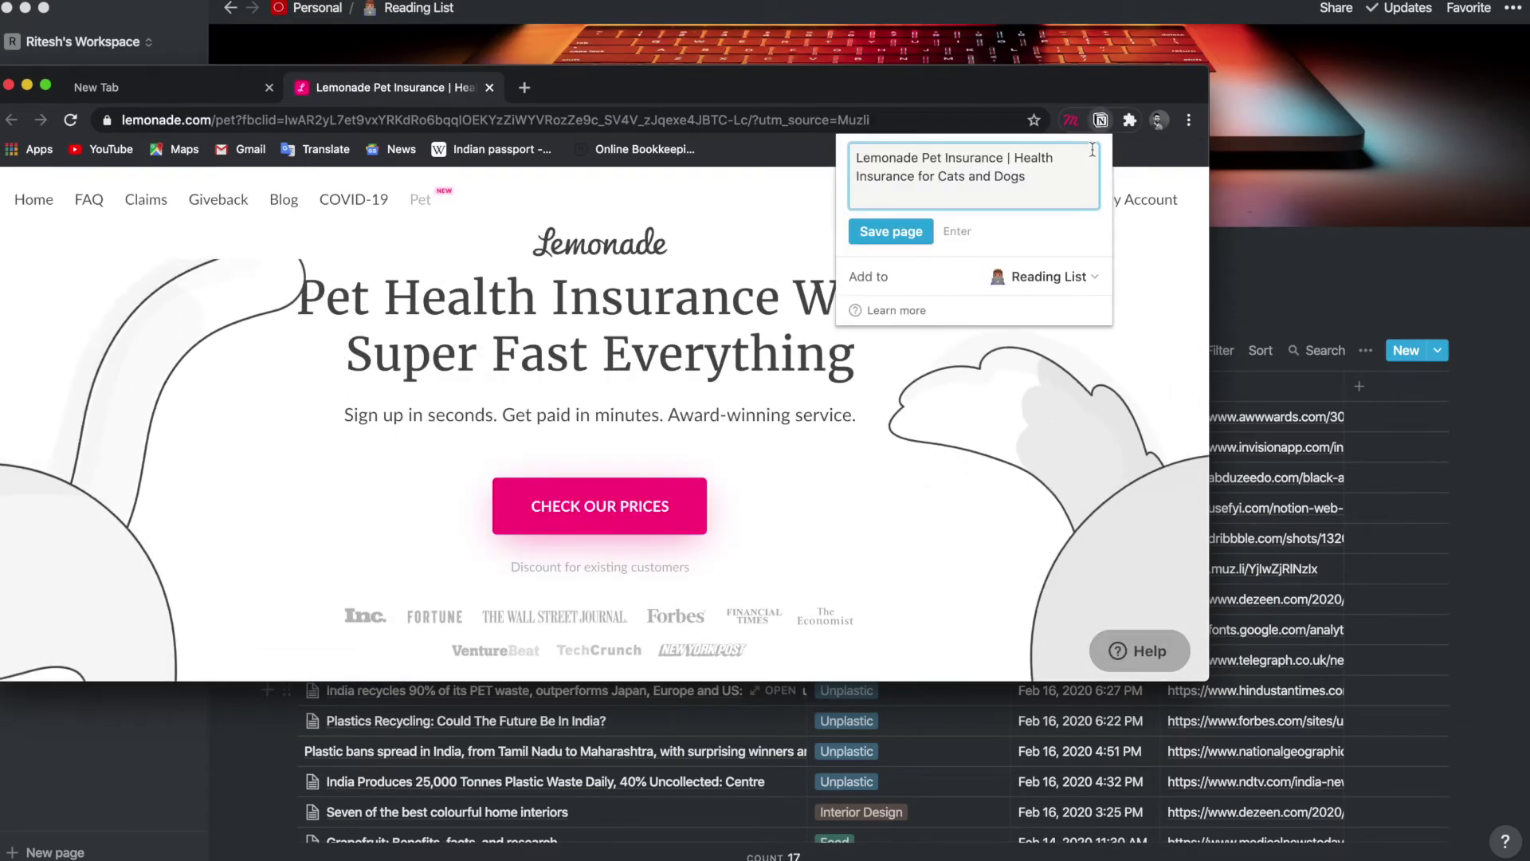
click(892, 232)
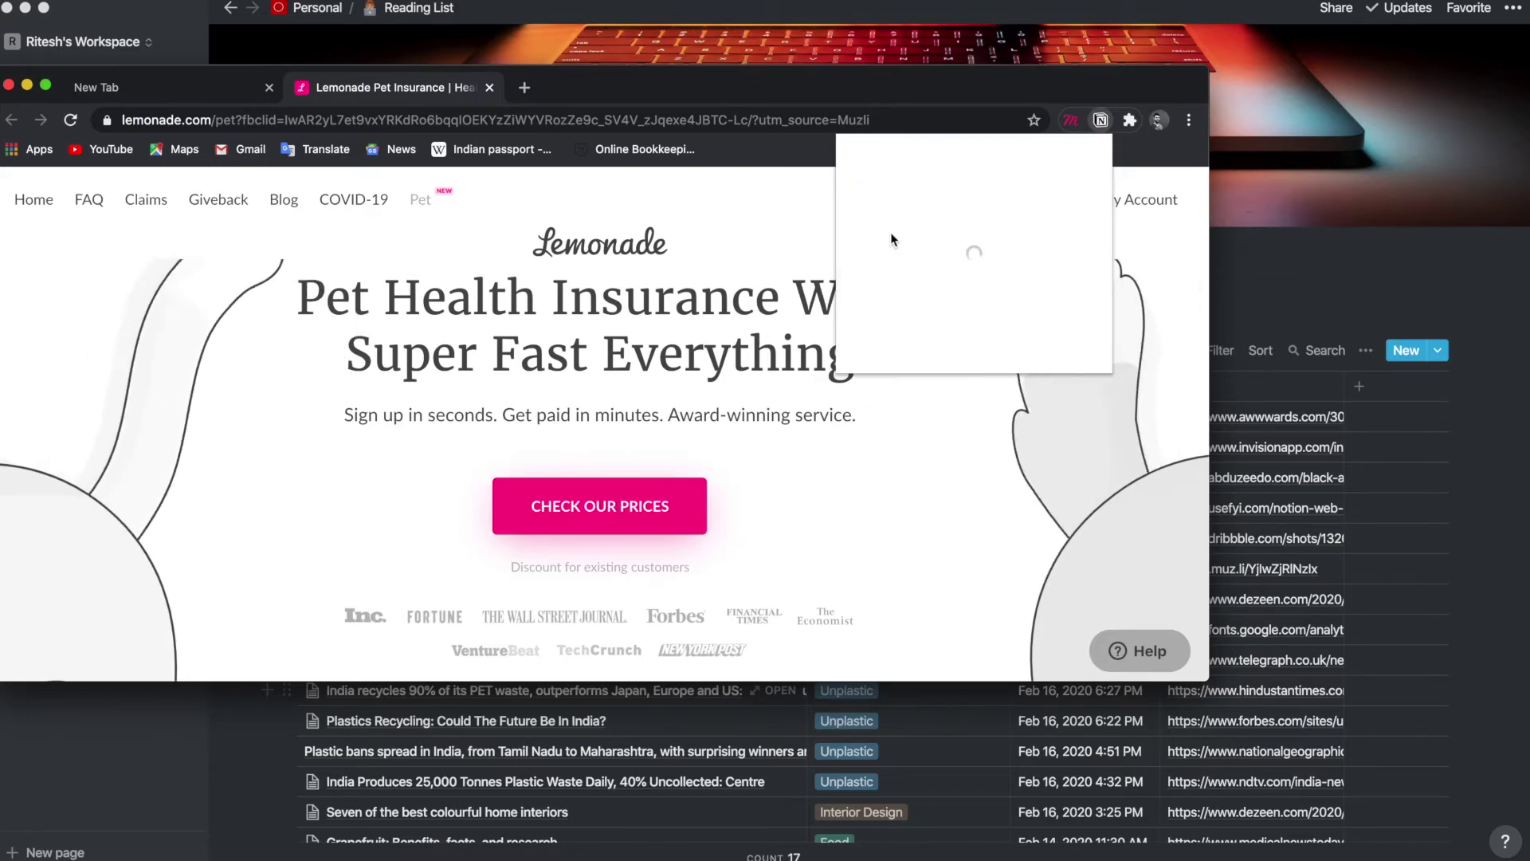
click(1415, 262)
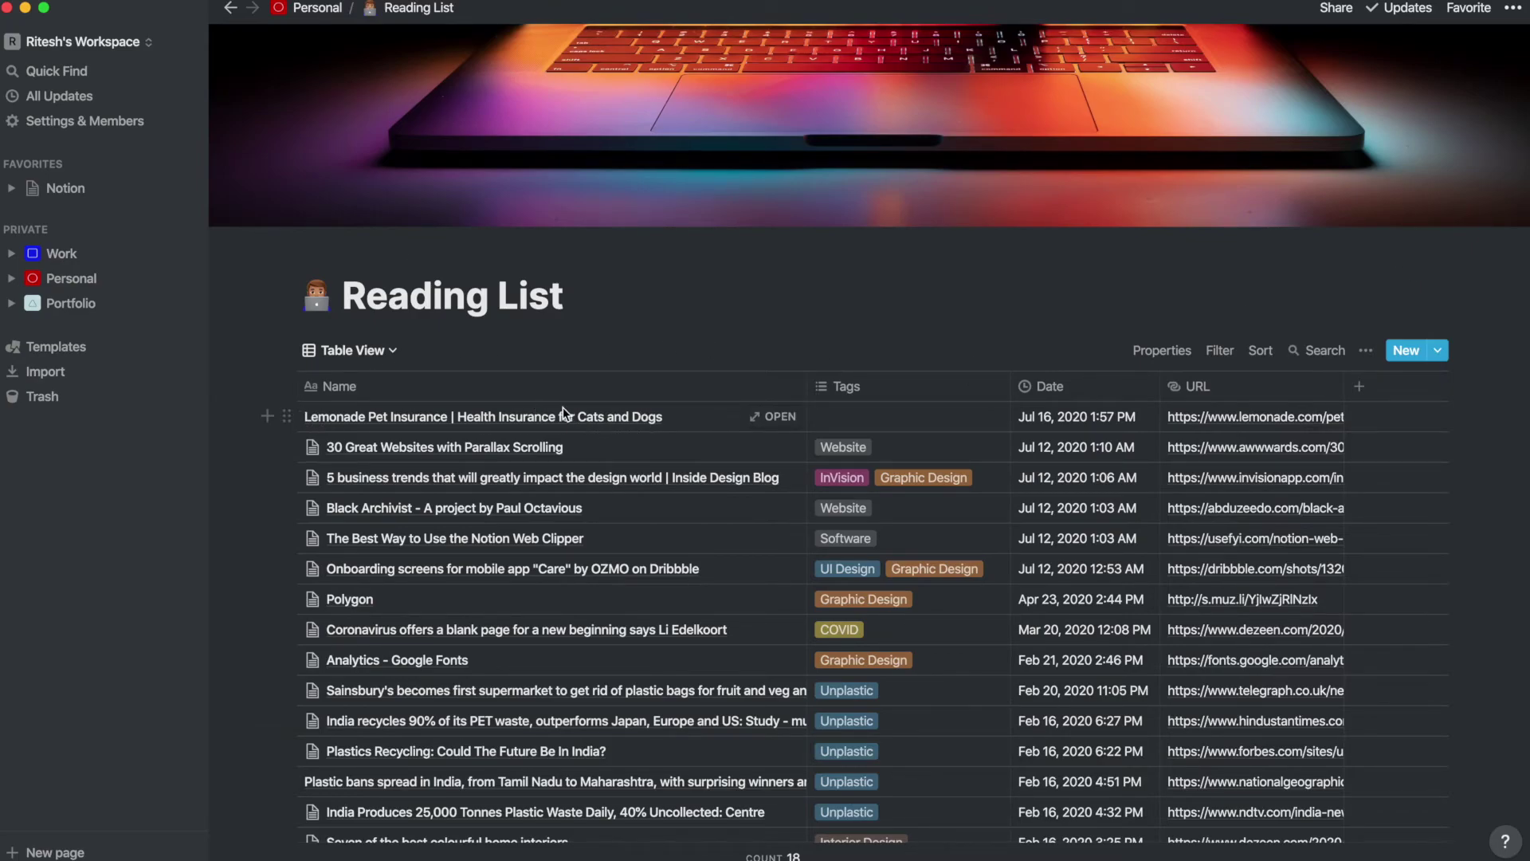
- Open the Lemonade row's saved web link, close it, and go back to the Personal page
mouse_move(1330, 419)
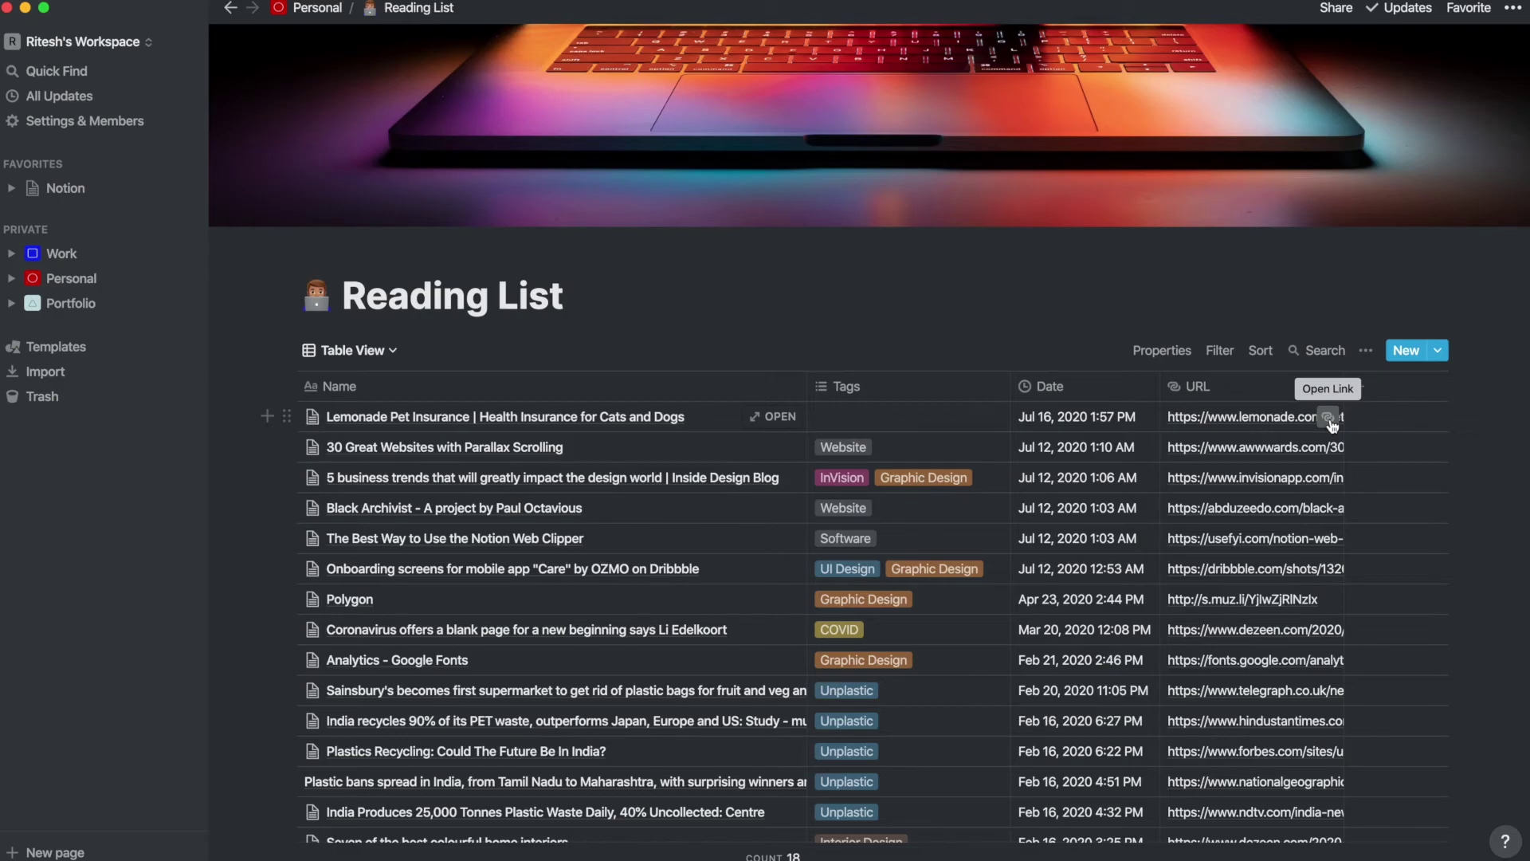
click(1330, 419)
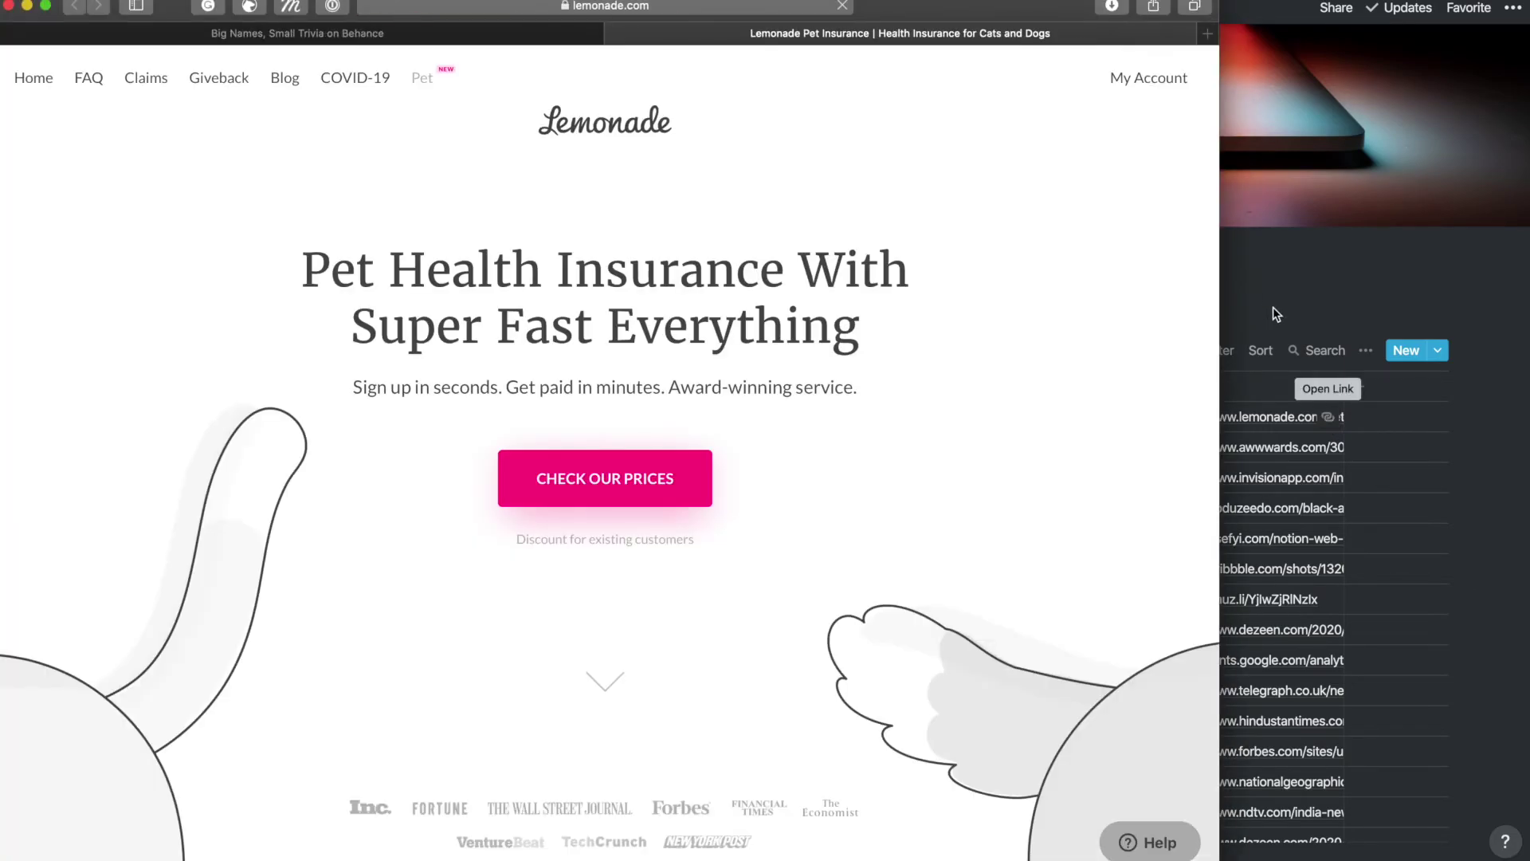
click(1265, 273)
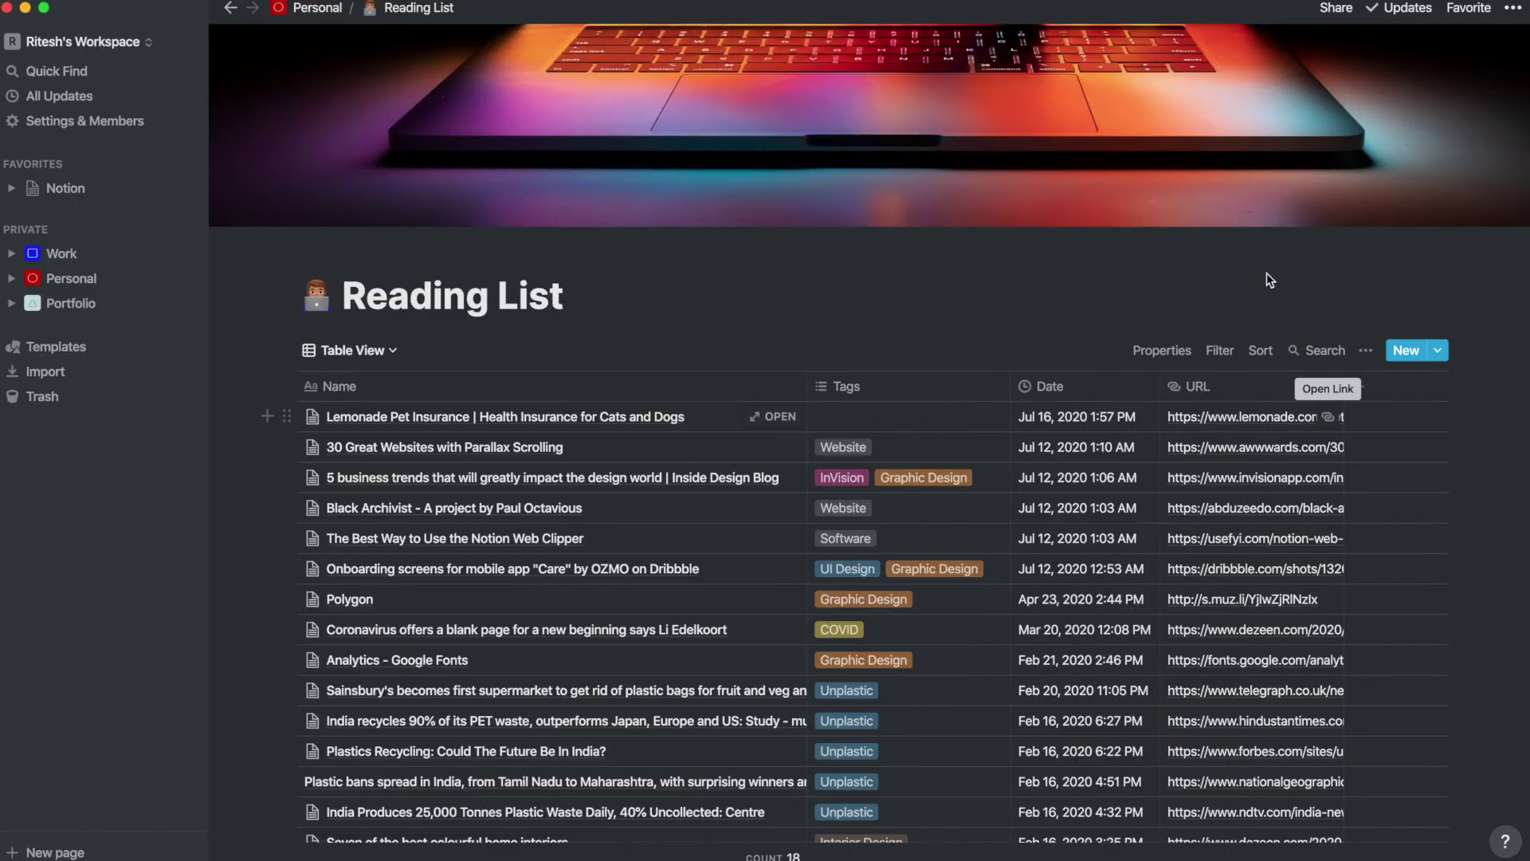
click(315, 10)
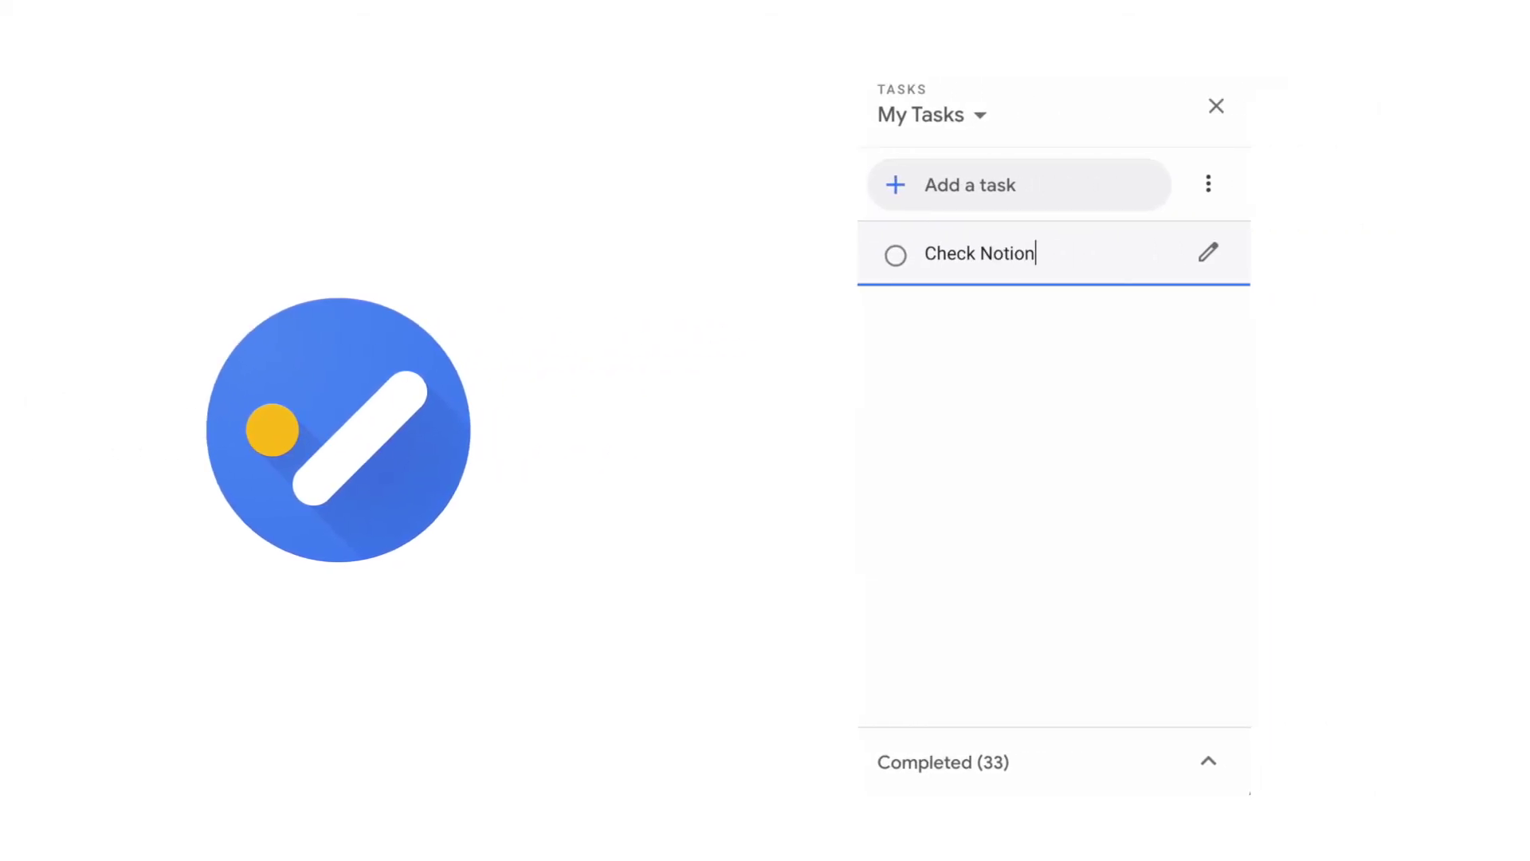
- Date the Check Notion task July 16, 2020 at 8:00 AM
click(1210, 255)
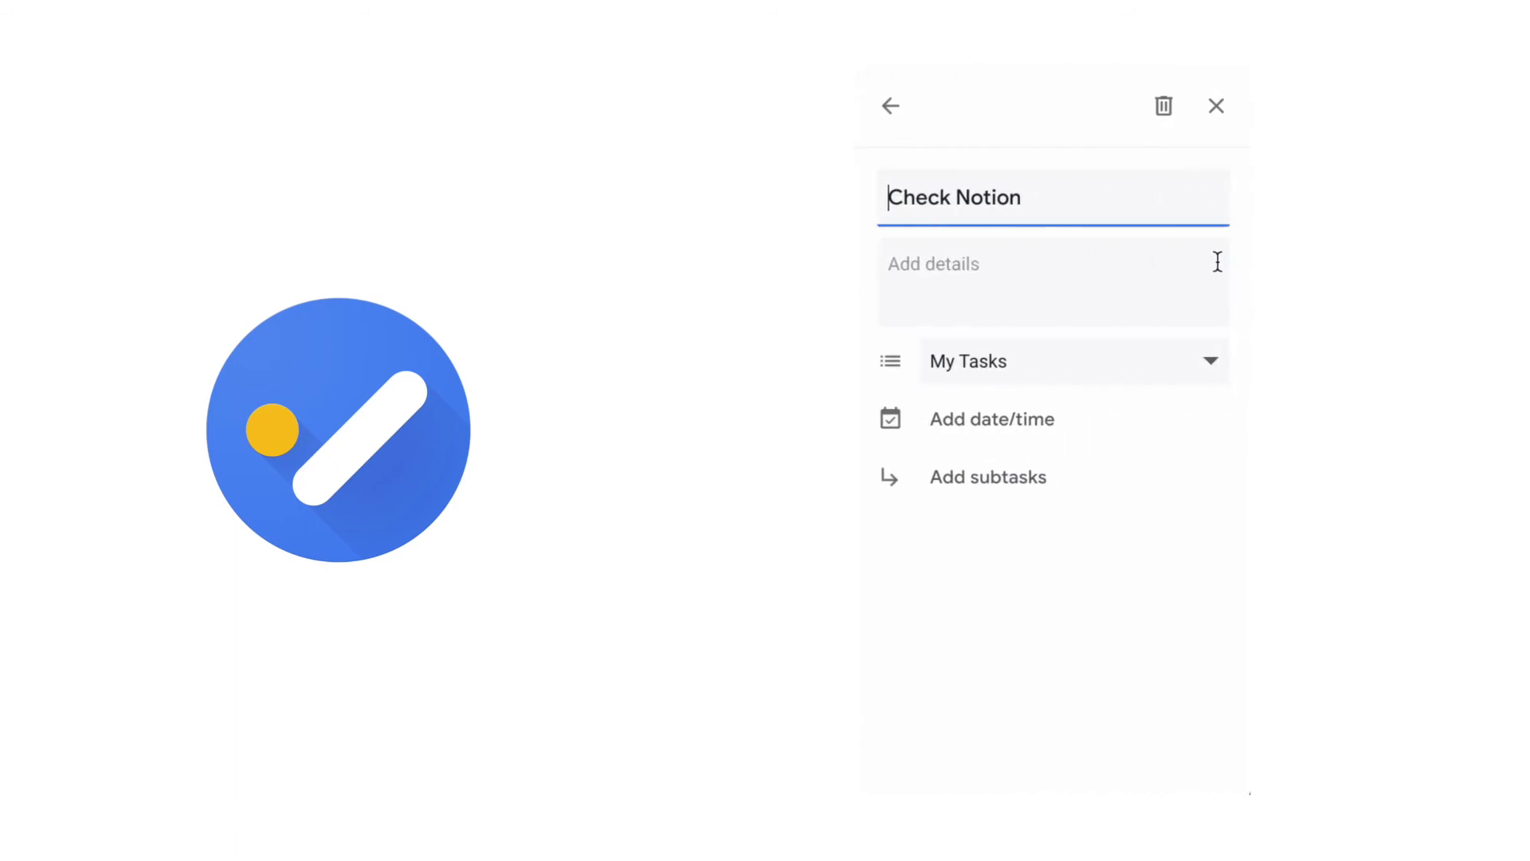
click(1018, 424)
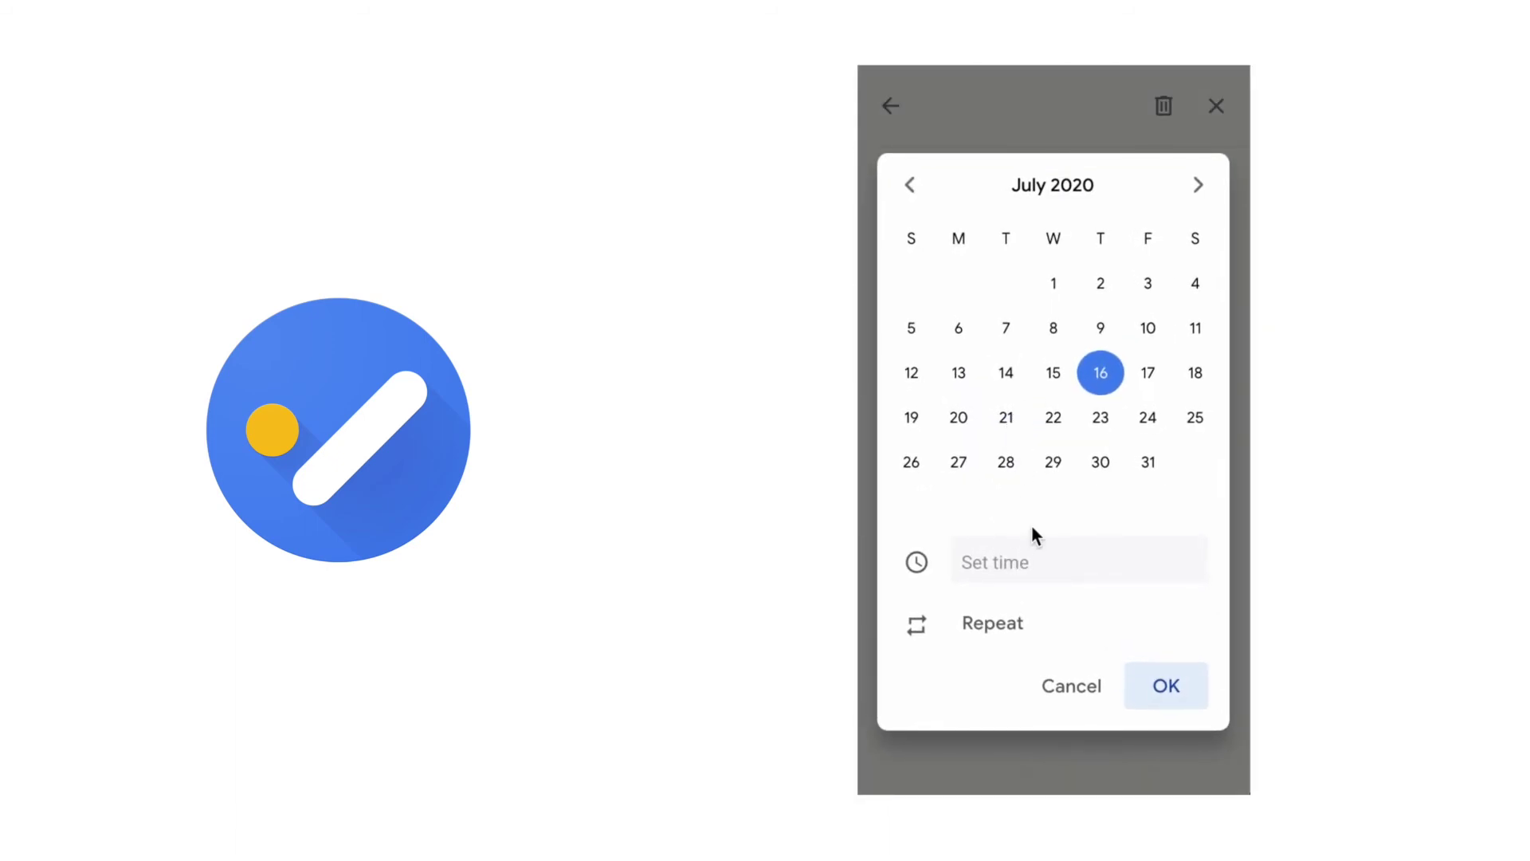
click(1020, 566)
click(1027, 634)
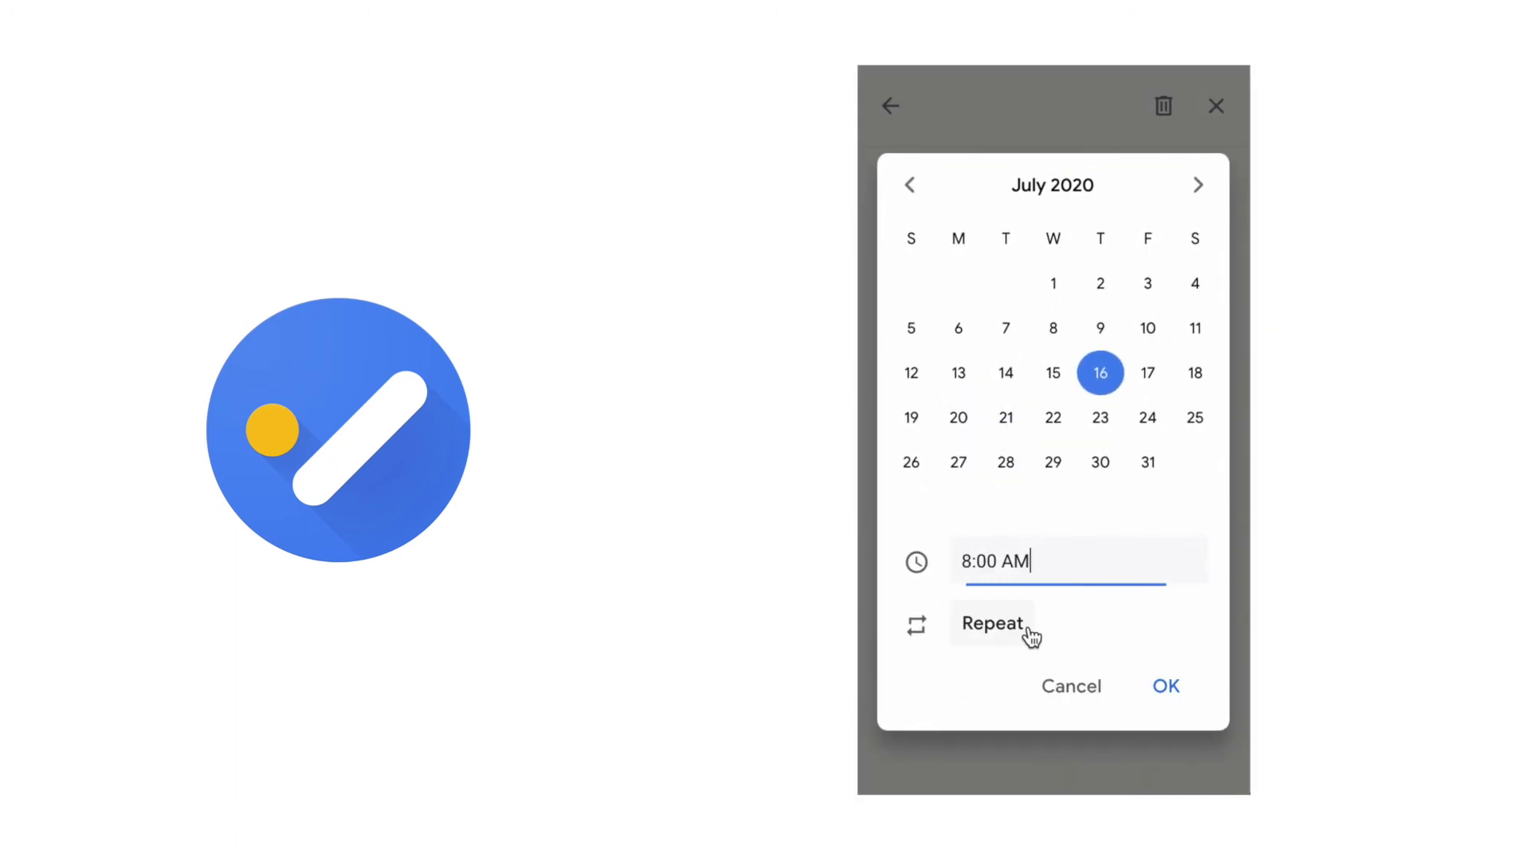